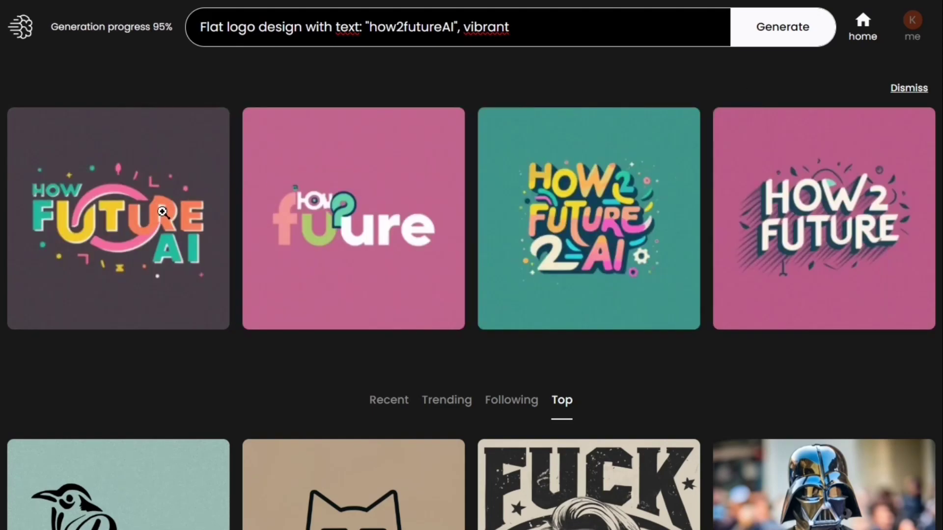
Enlarge the first and third how2futureAI logo results to inspect them
{"action": "left_click", "coordinate": [162, 212]}
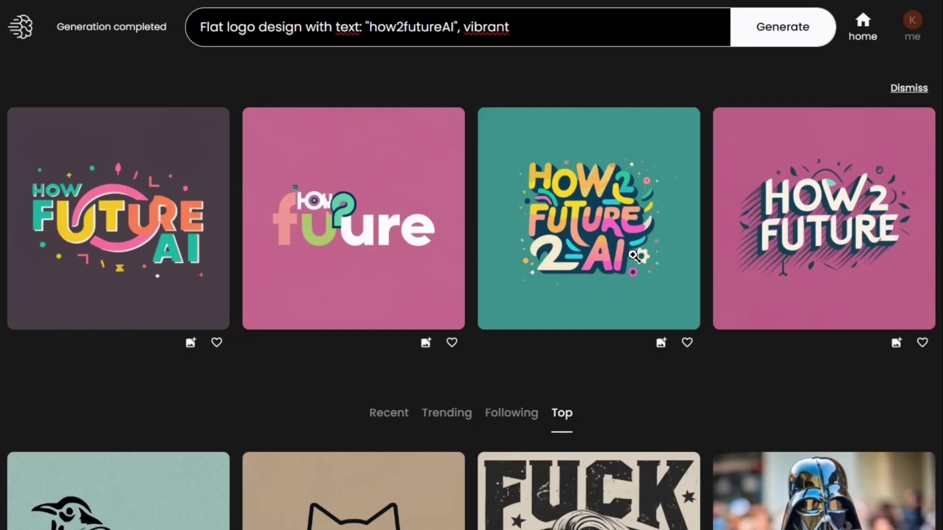
{"action": "left_click", "coordinate": [634, 260]}
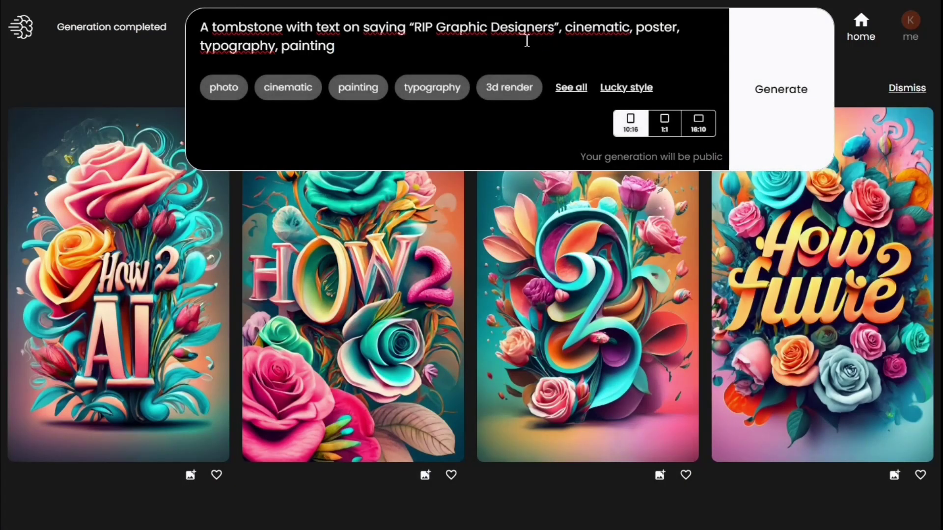
Generate the 'RIP Graphic Designers' tombstone posters, then swap in the cat poster prompt
{"action": "left_click", "coordinate": [800, 96]}
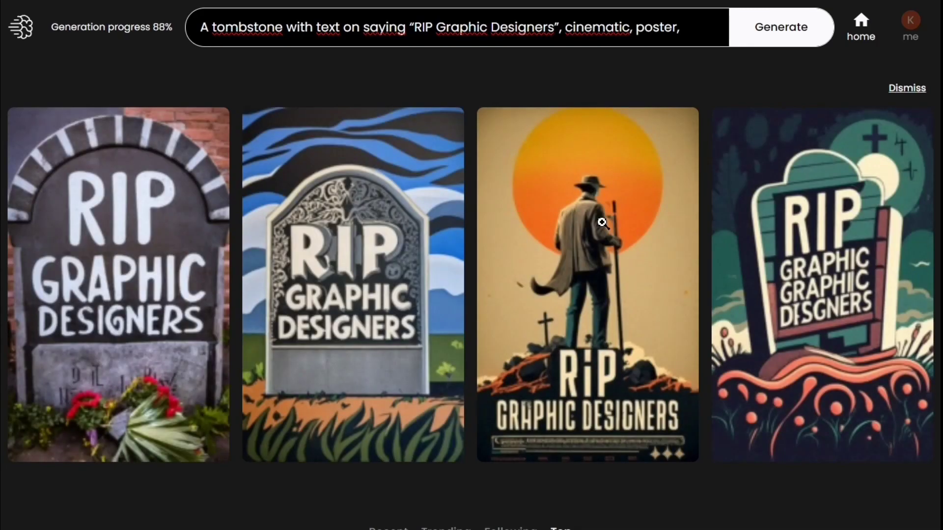
{"action": "left_click", "coordinate": [604, 229]}
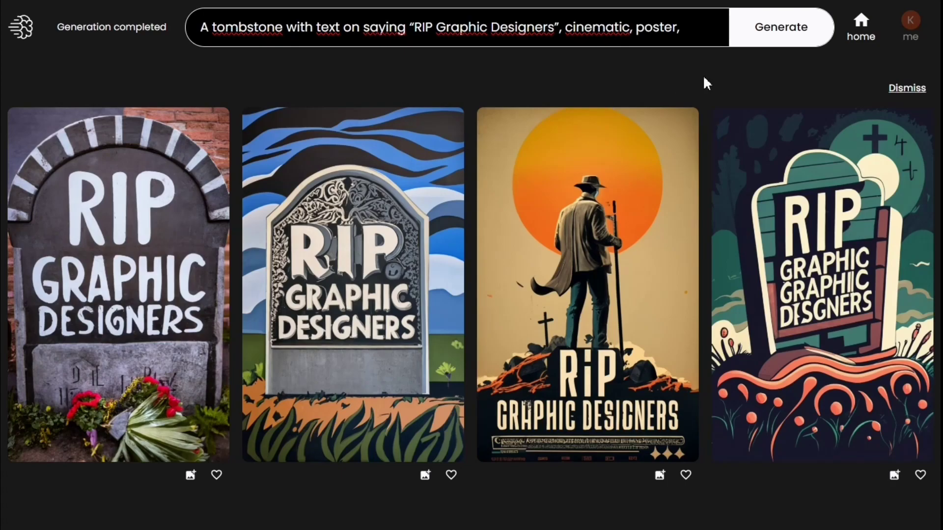
{"action": "left_click", "coordinate": [708, 32]}
{"action": "key", "text": "ctrl+a"}
{"action": "type", "text": "A fully clothed, long-haired, black and white cat. Text: \"It's MEOW OR NEVER\", typography, cinematic, poster, vibrant"}
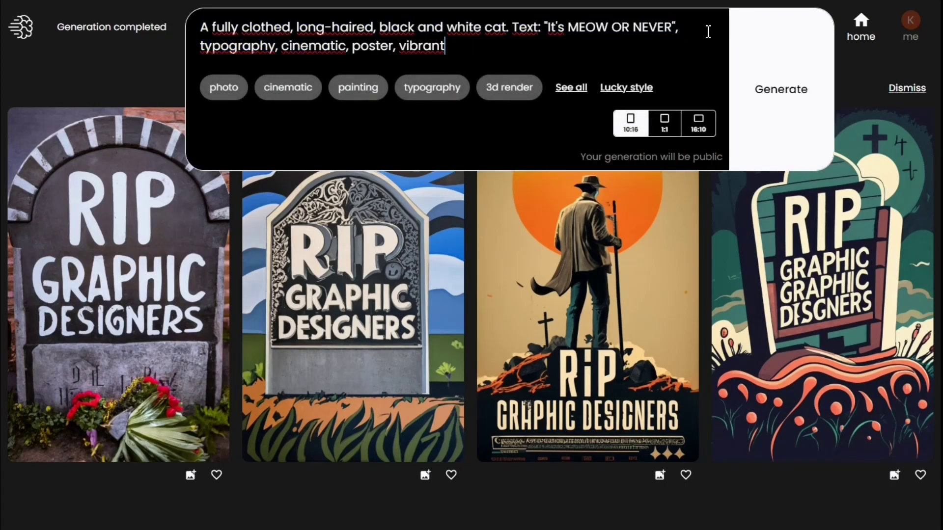
Generate the 'It's MEOW OR NEVER' cat posters and inspect the second one
{"action": "left_click", "coordinate": [813, 94]}
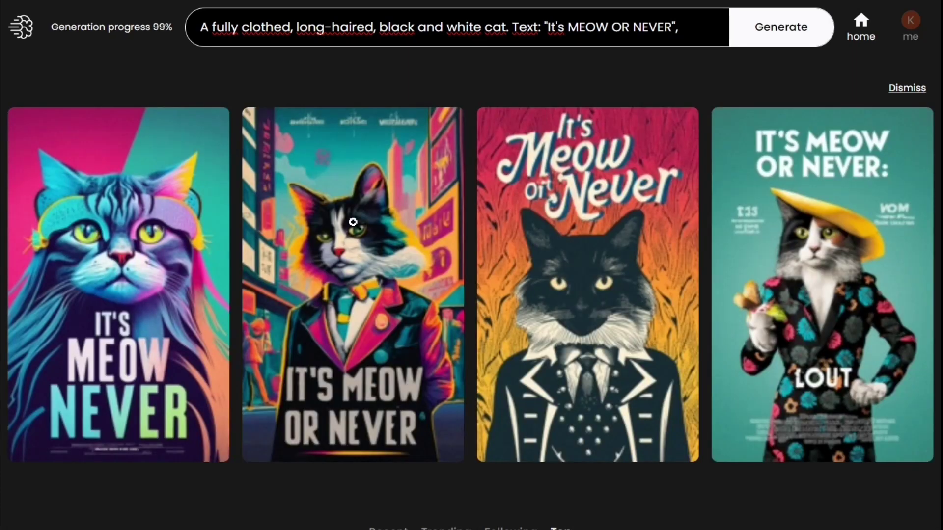
{"action": "left_click", "coordinate": [399, 207]}
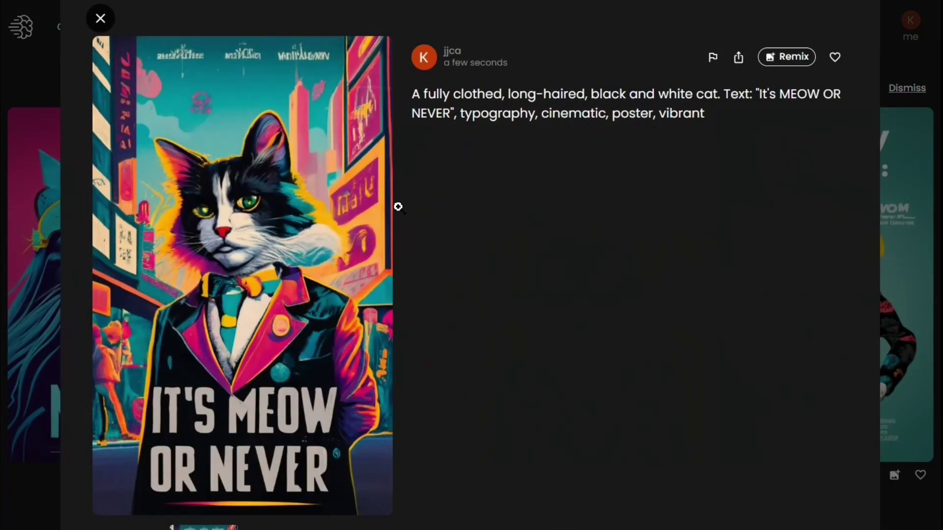
{"action": "left_click", "coordinate": [398, 207]}
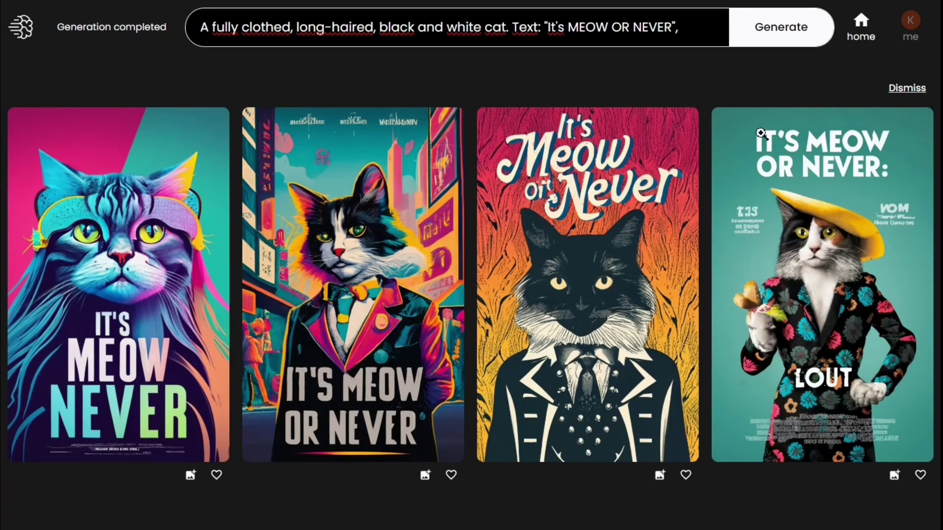
{"action": "left_click", "coordinate": [655, 37]}
{"action": "key", "text": "ctrl+a"}
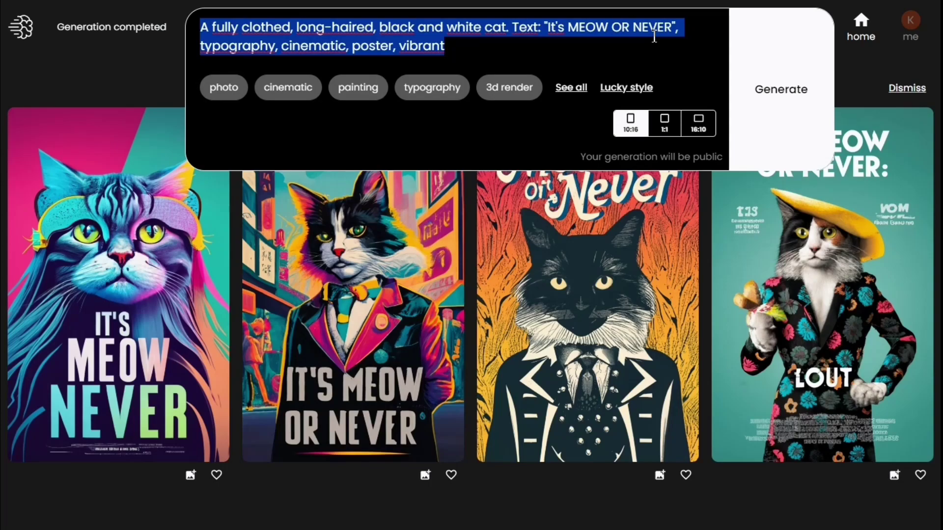
Generate the Nelson Mandela 'Make memories not war' t-shirt images and enlarge the third
{"action": "type", "text": "Nelson Mandela, an emblem of peace and resilience, stands with unwavering dignity. His eyes, repositories of history and hope, are juxtaposed against the profound simplicity of his t-shirt. It proclaims, \"Make memories not war.\" In this poignant image, the weight of Mandela's legacy melds with a timeless plea for harmony, reminding us that true victories lie in shared experiences and mutual understanding, not in battles fought., typography, cinematic, 3d render"}
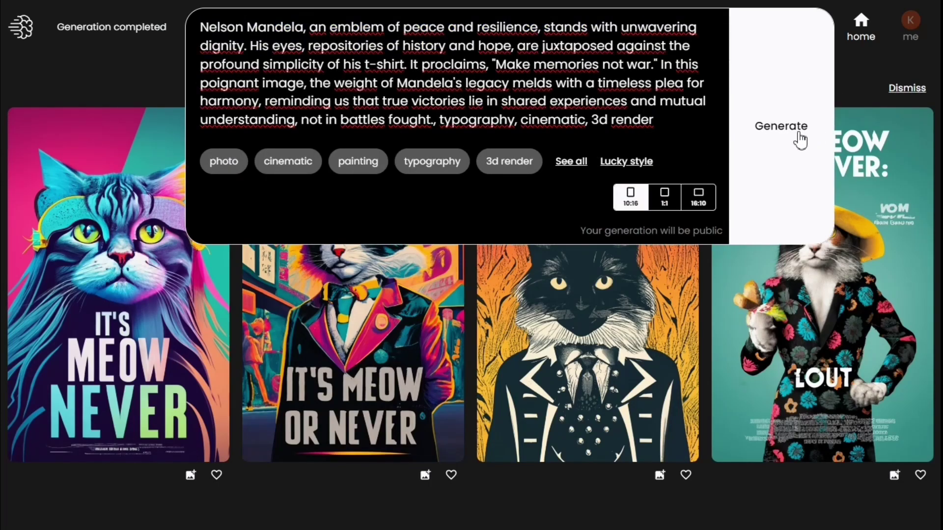
{"action": "left_click", "coordinate": [799, 135]}
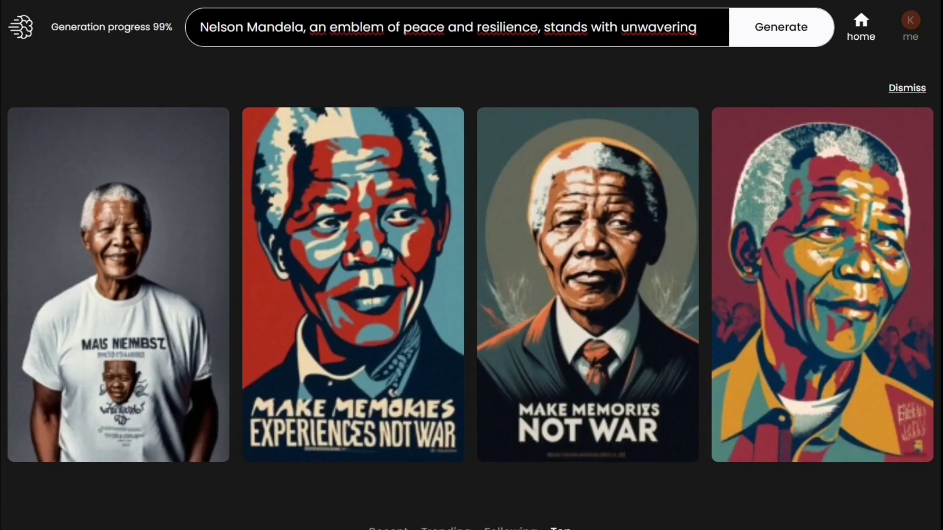
{"action": "left_click", "coordinate": [626, 303]}
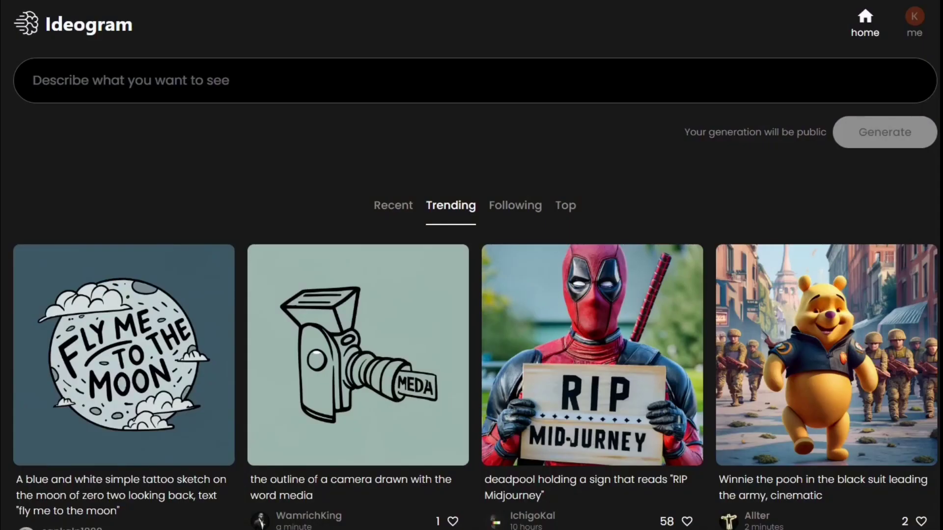
Generate the 'Don't Panic' book tattoo designs and enlarge the first one
{"action": "type", "text": "Tattoo idea of a book with the text \"Don't Panic\" on its cover, and from its pages, the universe should be flowing outwards revealing a swirling cosmos of stars and galaxies, vibrant, graffiti"}
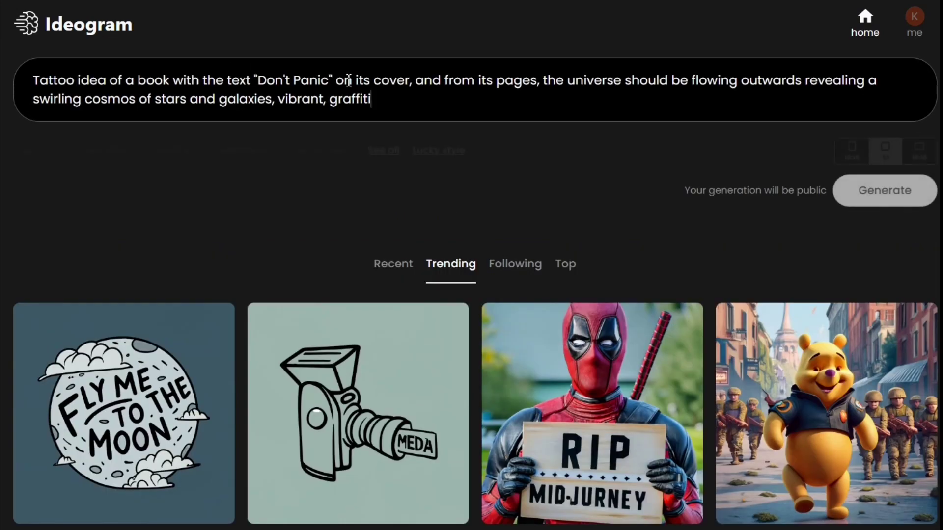
{"action": "left_click", "coordinate": [894, 193]}
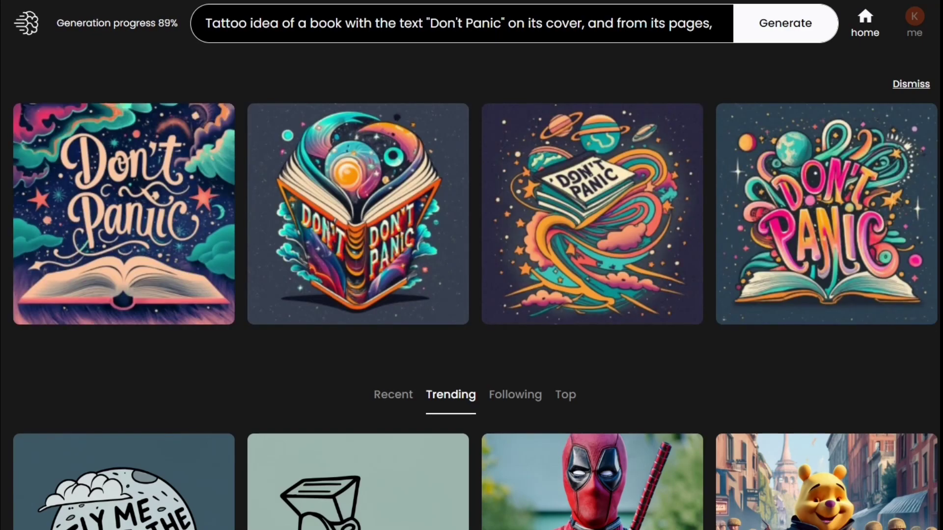
{"action": "left_click", "coordinate": [130, 180]}
Save the first 'Don't Panic' tattoo design as an image file
{"action": "right_click", "coordinate": [347, 178]}
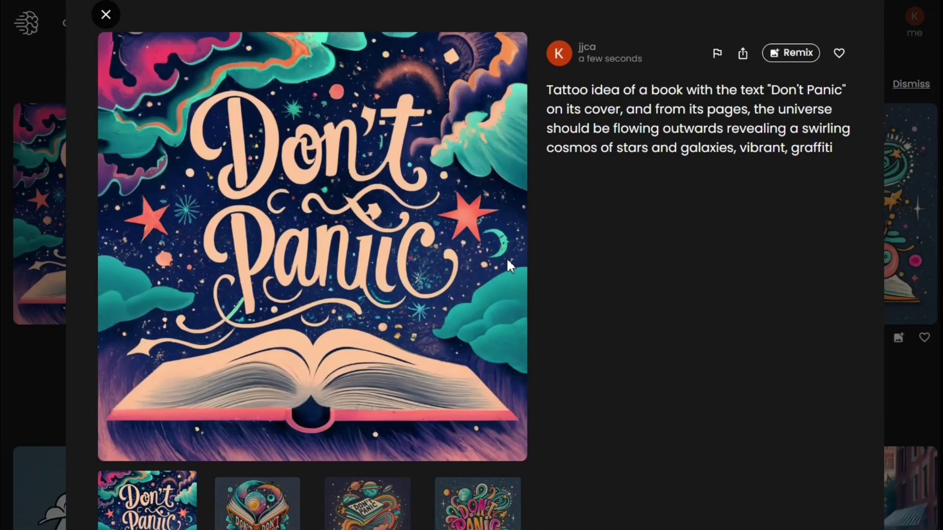
{"action": "key", "text": "Return"}
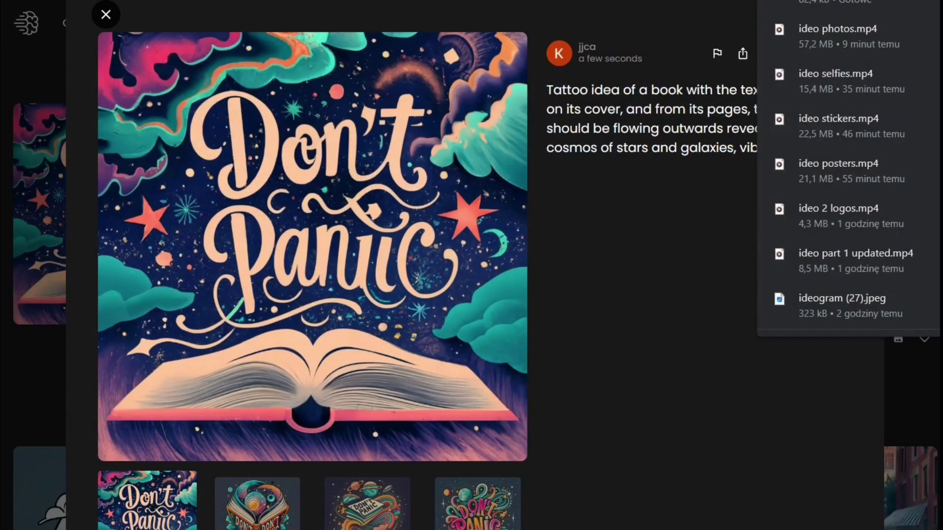
{"action": "key", "text": "Escape"}
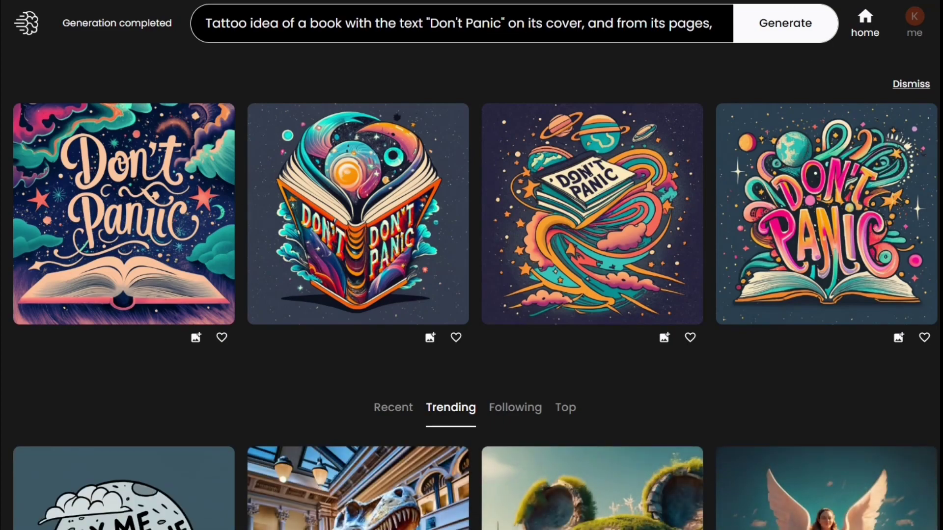
{"action": "left_click", "coordinate": [541, 31]}
Replace the prompt and generate the 'just be nice' wool-flower typography images
{"action": "key", "text": "ctrl+a"}
{"action": "type", "text": "\"just be nice\" highly detailed. colorful soft wool flowers powdery. Tasteful and beautiful and elegant. Flat lay on white background 4k, conceptual art, typography, 3d render"}
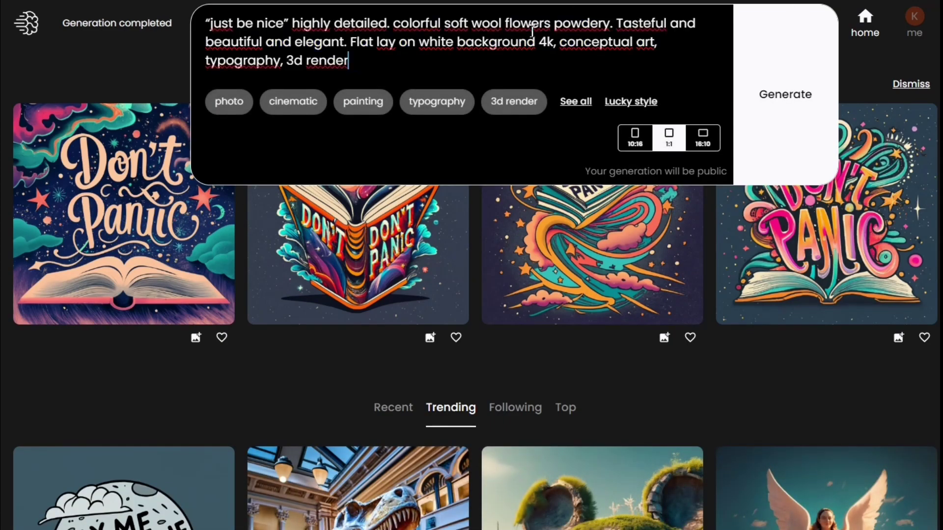
{"action": "key", "text": "Return"}
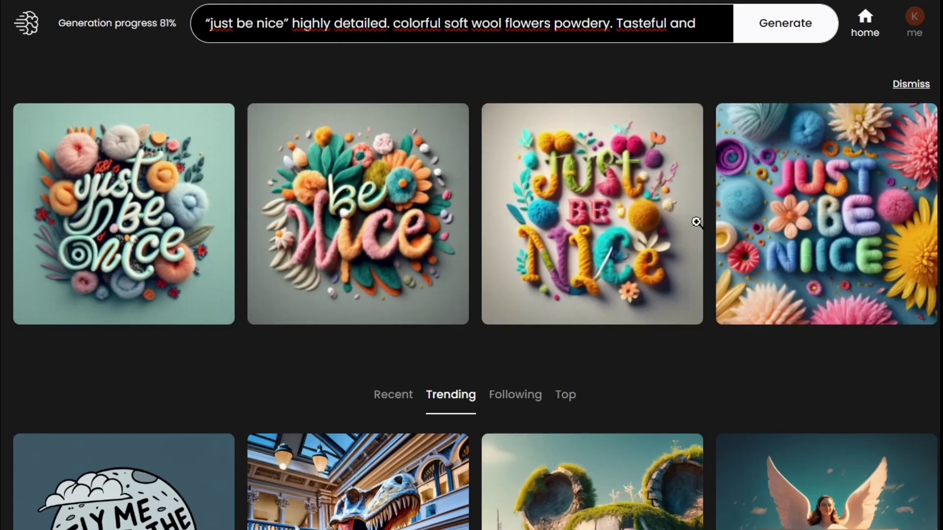
Save the third 'just be nice' image to the computer
{"action": "left_click", "coordinate": [615, 246]}
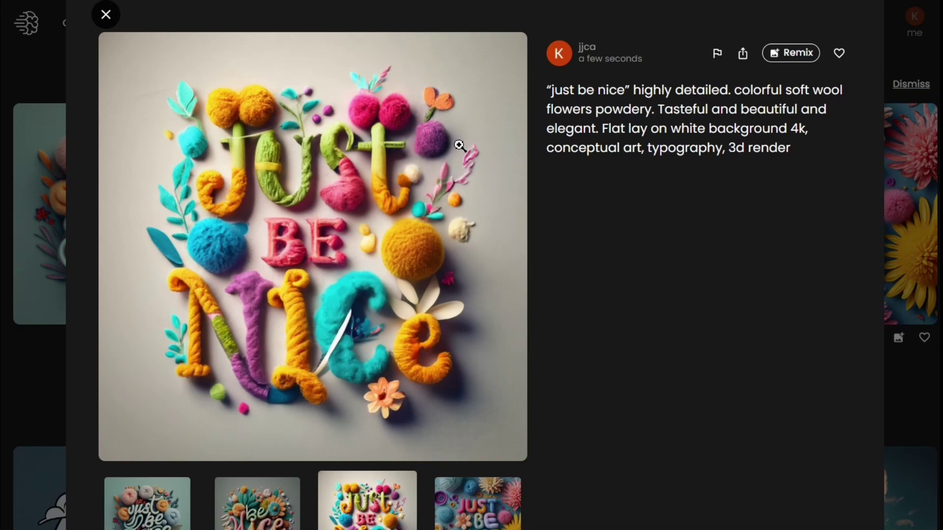
{"action": "right_click", "coordinate": [467, 132]}
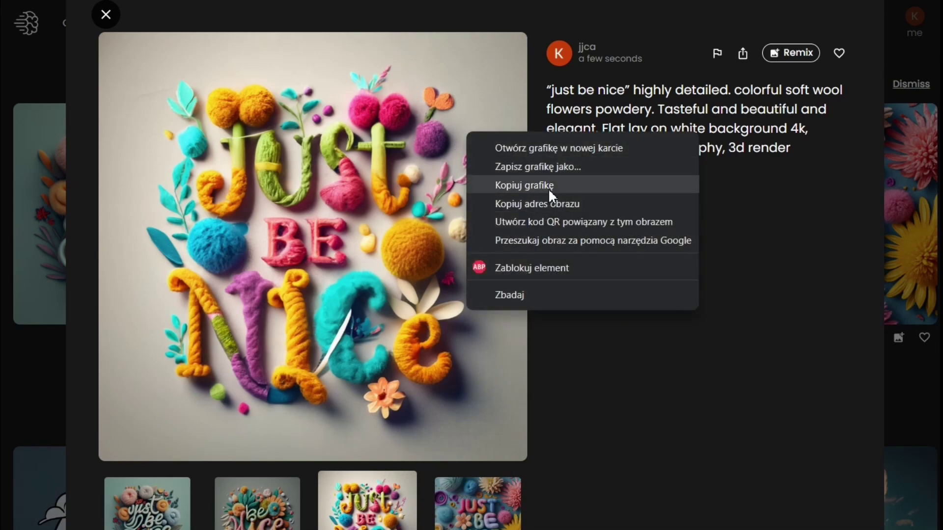
{"action": "left_click", "coordinate": [553, 167]}
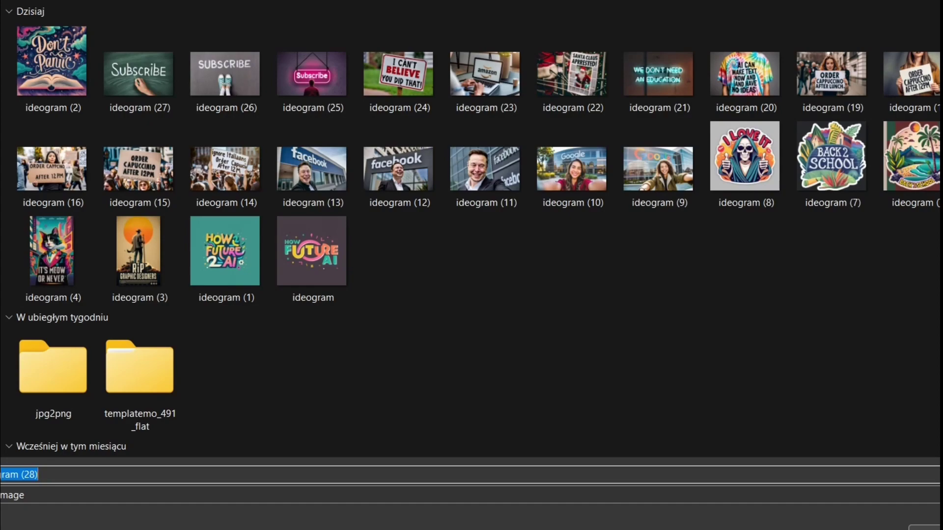
{"action": "key", "text": "Return"}
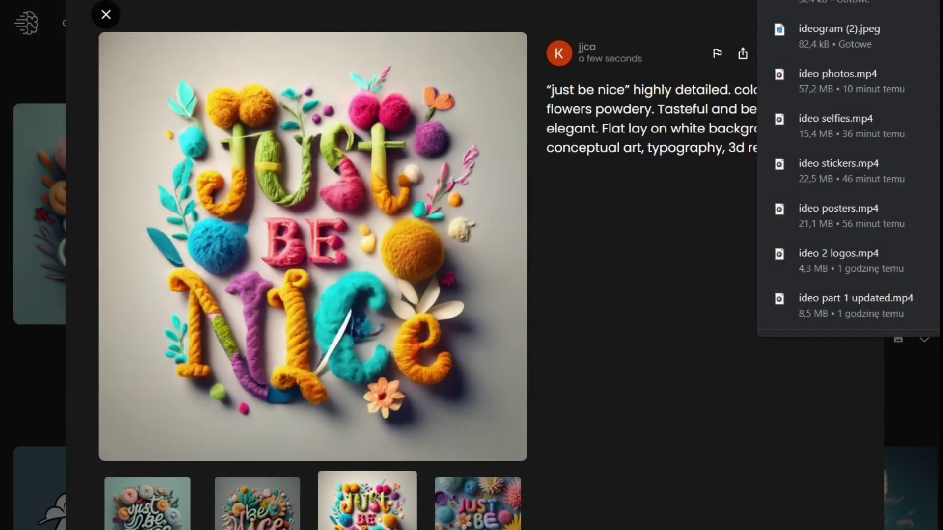
{"action": "key", "text": "Escape"}
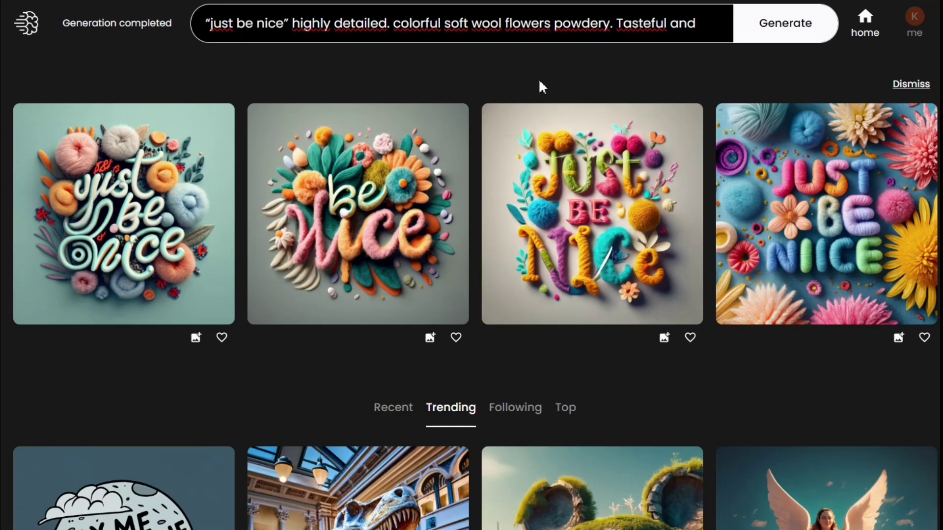
{"action": "left_click", "coordinate": [529, 23]}
Generate the laughing 'I told you so' cat images from the pasted prompt
{"action": "triple_click", "coordinate": [527, 23]}
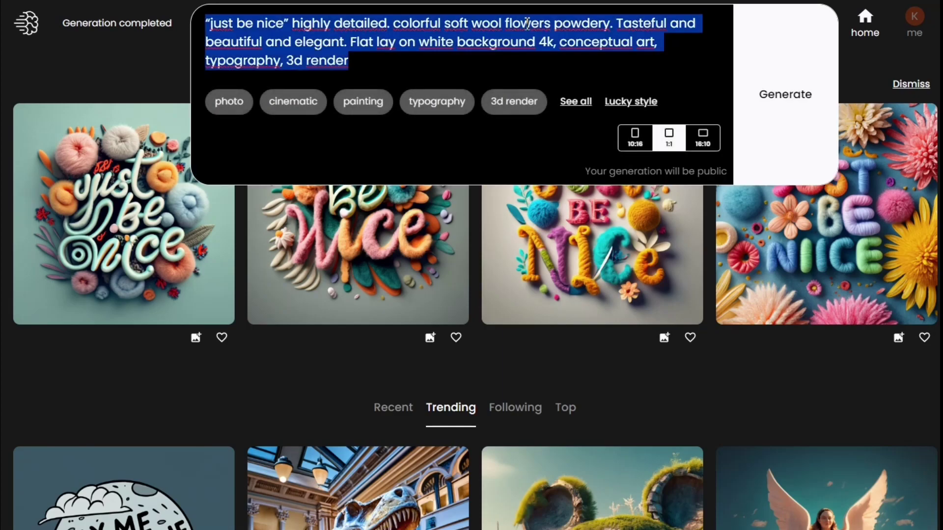
{"action": "type", "text": "a cat laughing hysterically pointing to a puppy crying, the cat sayin in a speech bubble \"I told you so\", vibrant, graffiti, typography"}
{"action": "left_click", "coordinate": [791, 91]}
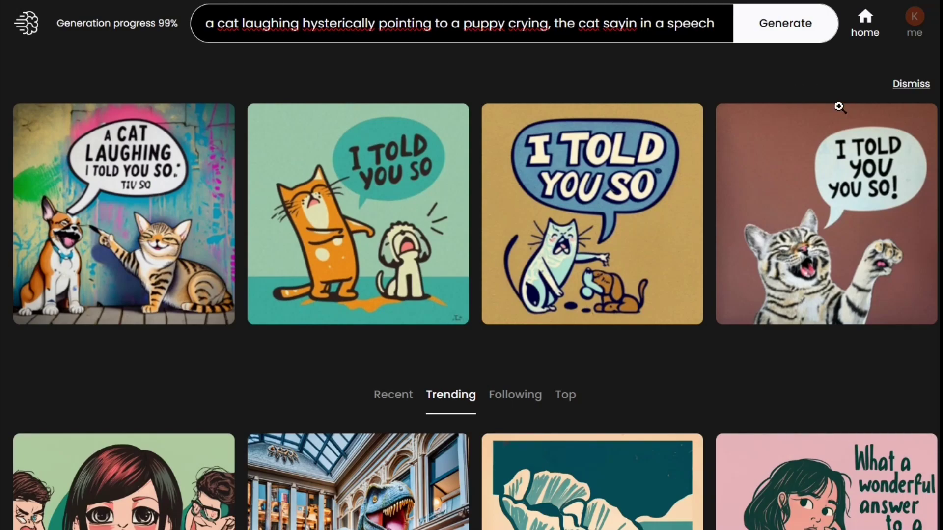
Save the orange cat and puppy 'I TOLD YOU SO' image as ideogram (29)
{"action": "left_click", "coordinate": [399, 227]}
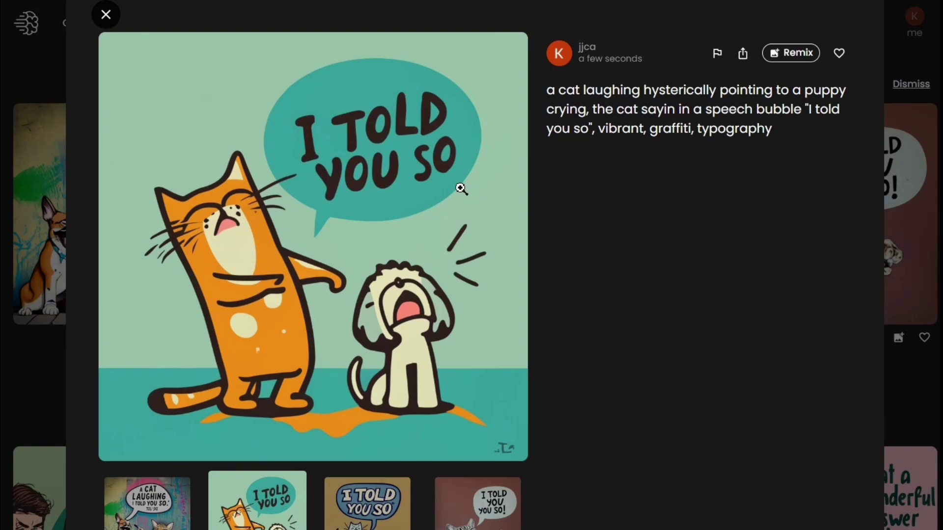
{"action": "right_click", "coordinate": [439, 185]}
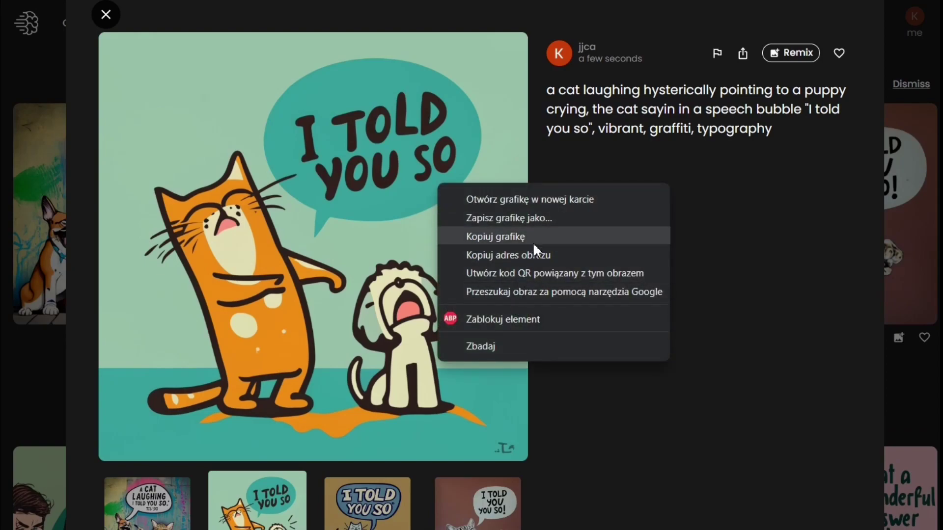
{"action": "left_click", "coordinate": [546, 219]}
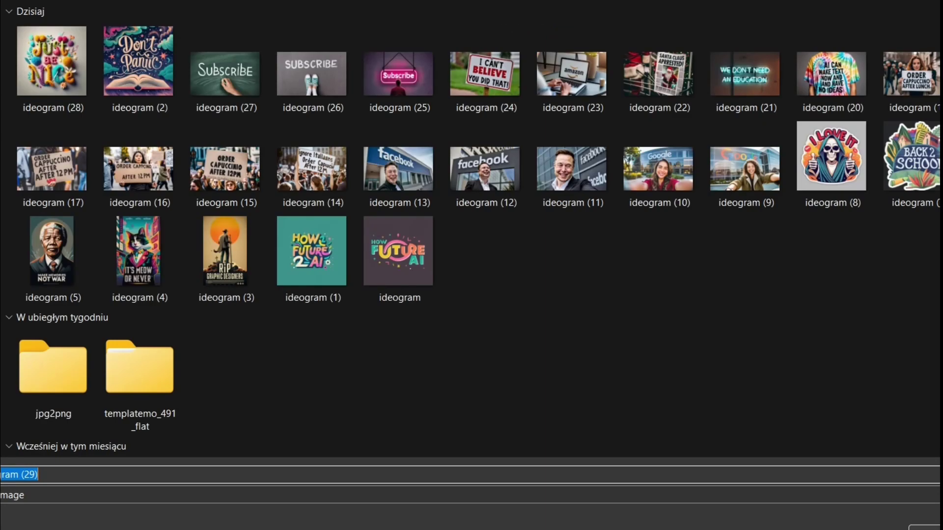
{"action": "key", "text": "Return"}
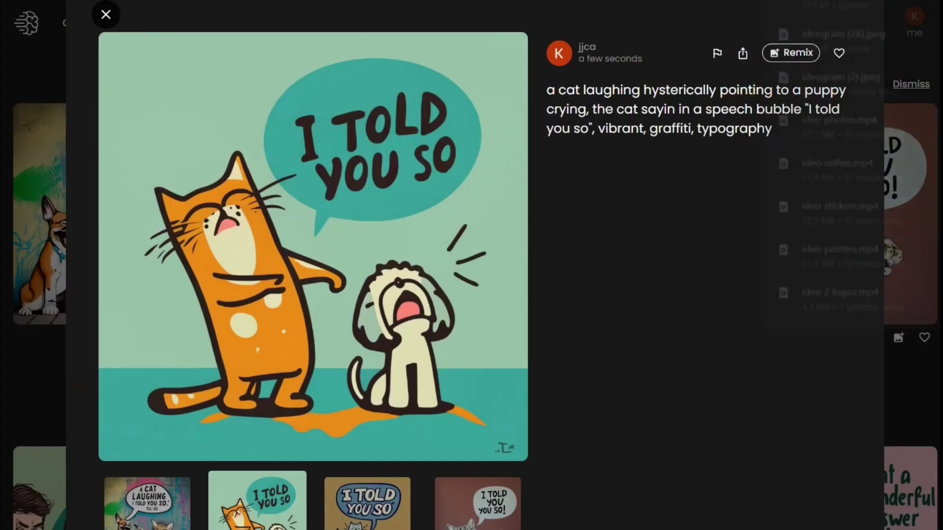
{"action": "key", "text": "Escape"}
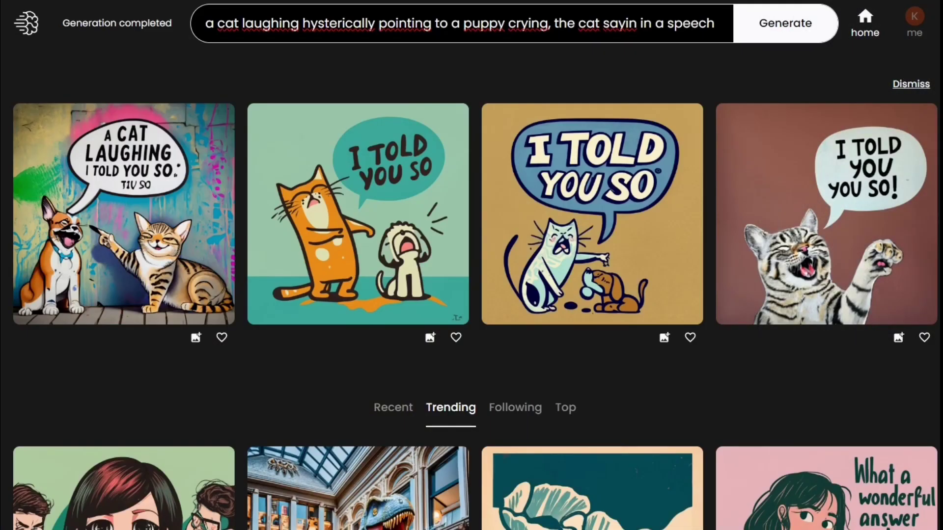
Save the fourth, tabby cat image as ideogram (30)
{"action": "left_click", "coordinate": [861, 250]}
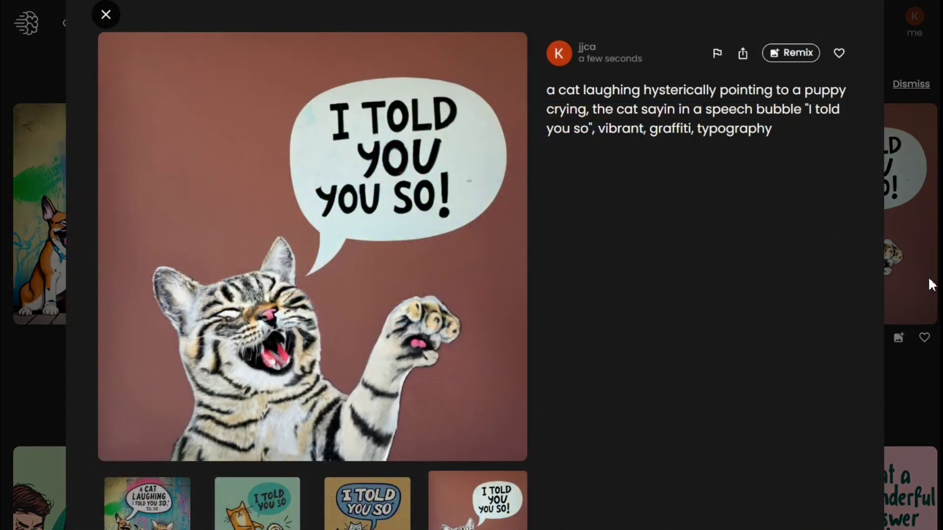
{"action": "right_click", "coordinate": [347, 241]}
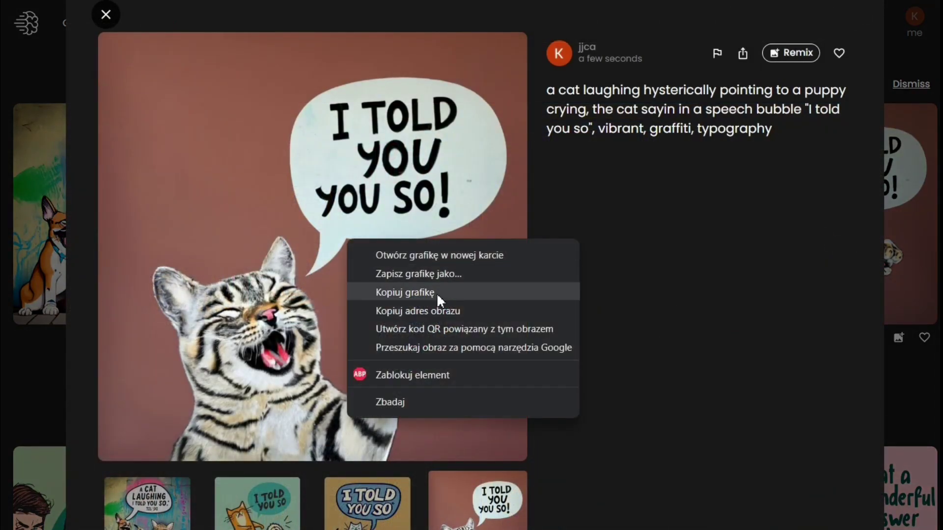
{"action": "left_click", "coordinate": [441, 274]}
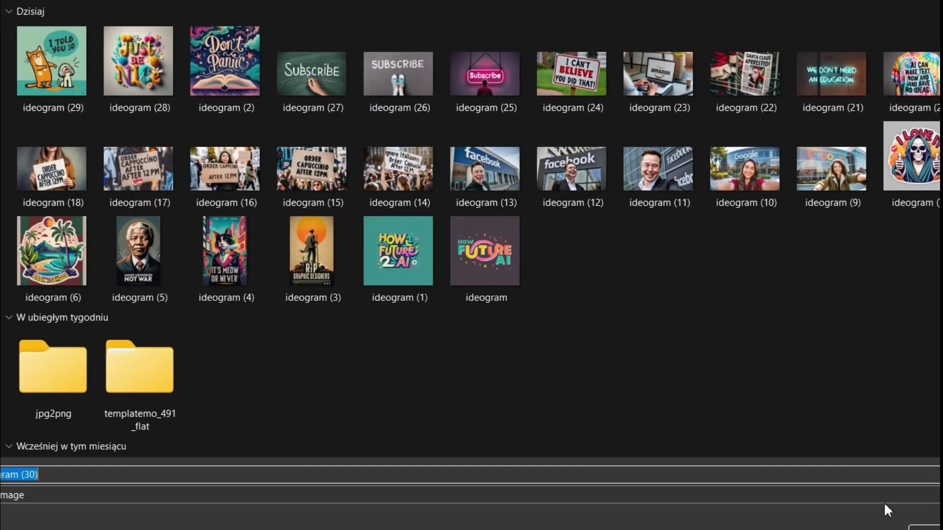
{"action": "key", "text": "Return"}
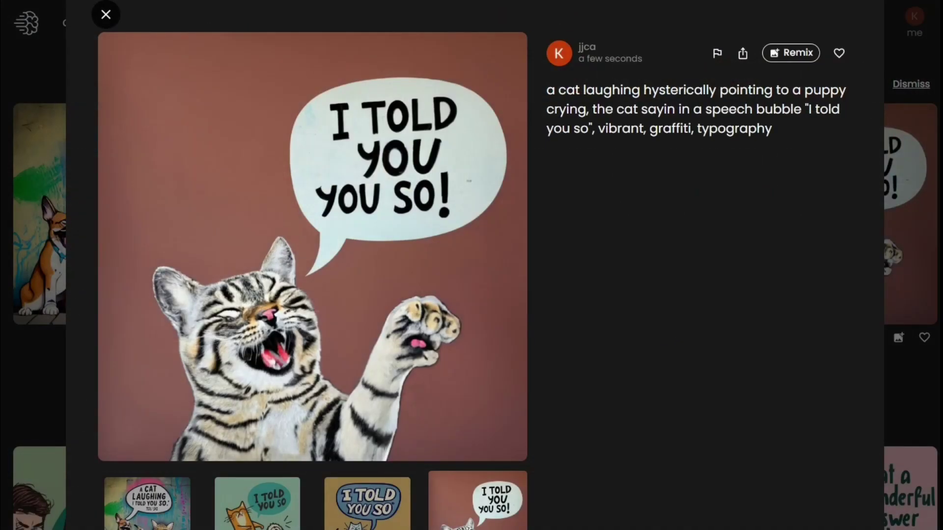
{"action": "key", "text": "Escape"}
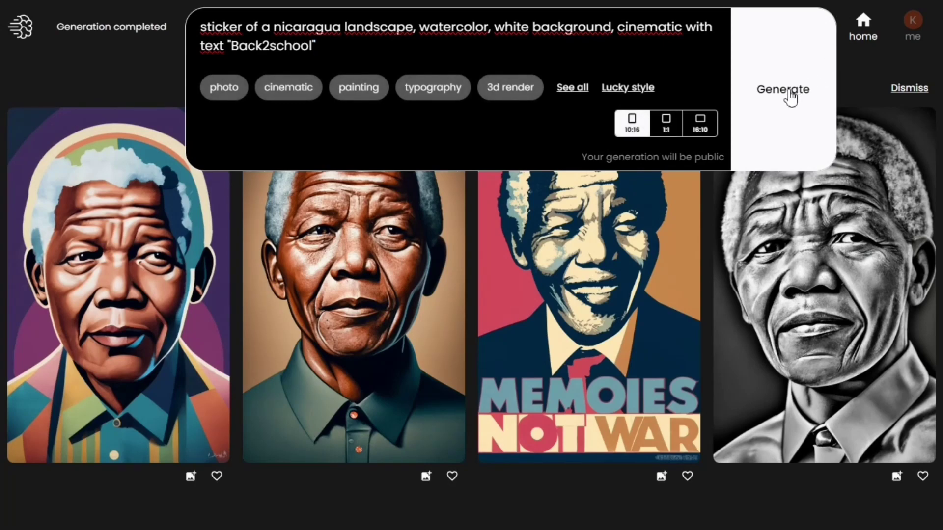
Generate 1:1 square Nicaragua 'Back2school' watercolour stickers and enlarge the first
{"action": "left_click", "coordinate": [679, 129]}
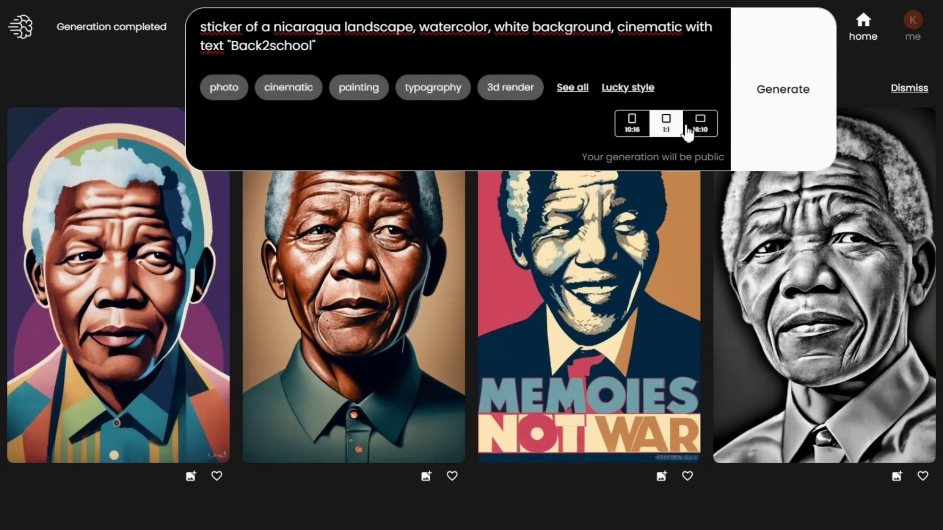
{"action": "left_click", "coordinate": [791, 93]}
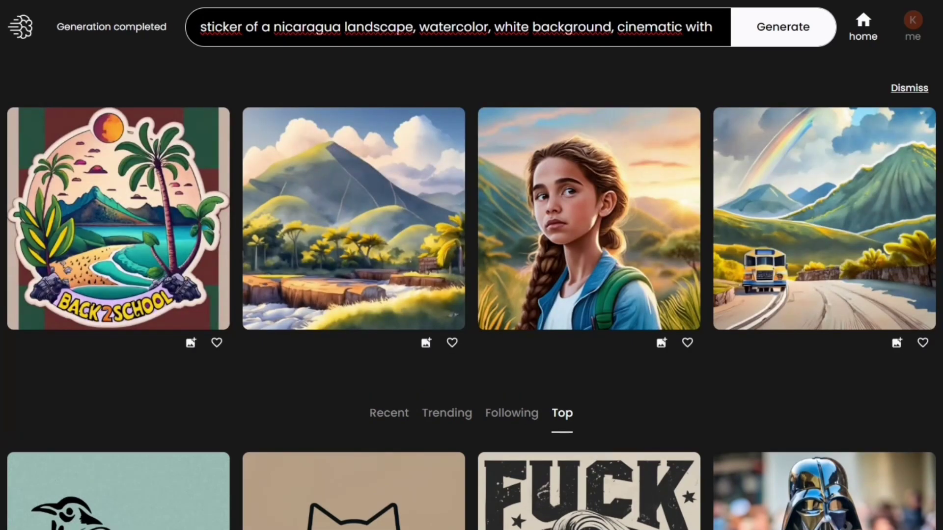
{"action": "left_click", "coordinate": [78, 253]}
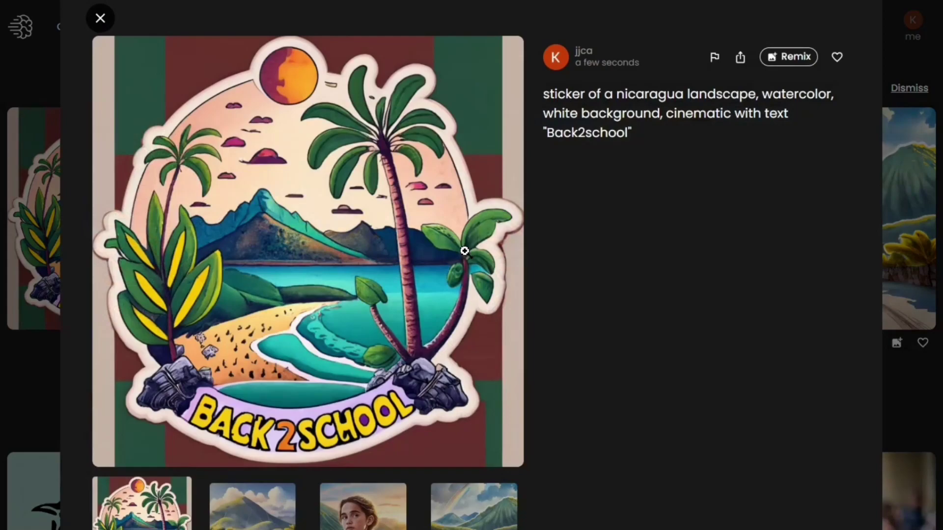
Regenerate the Back2school sticker from the reworded prompt and view the third result
{"action": "key", "text": "Escape"}
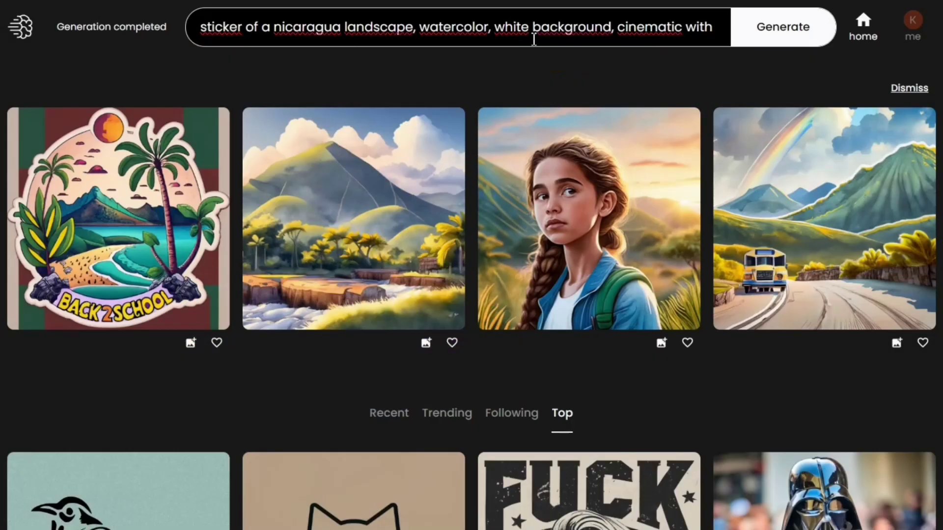
{"action": "left_click", "coordinate": [513, 39]}
{"action": "key", "text": "ctrl+a"}
{"action": "type", "text": "Sticker with text \"Back2school\" and a a nicaragua landscape, watercolor, white background, cinematic"}
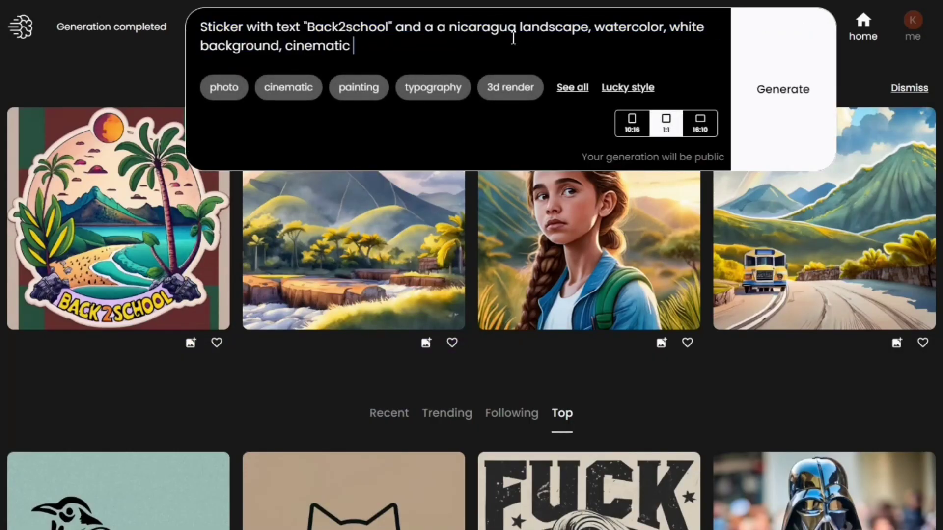
{"action": "left_click", "coordinate": [773, 94]}
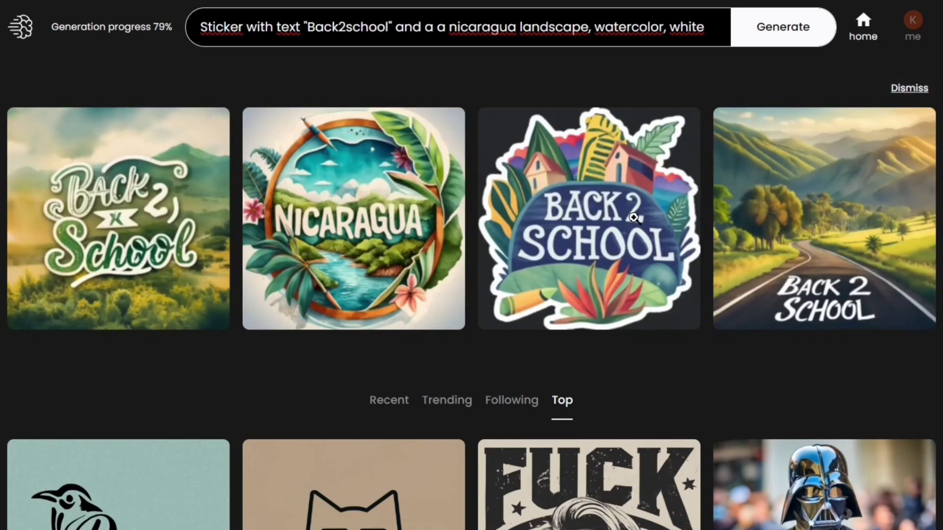
{"action": "left_click", "coordinate": [646, 214]}
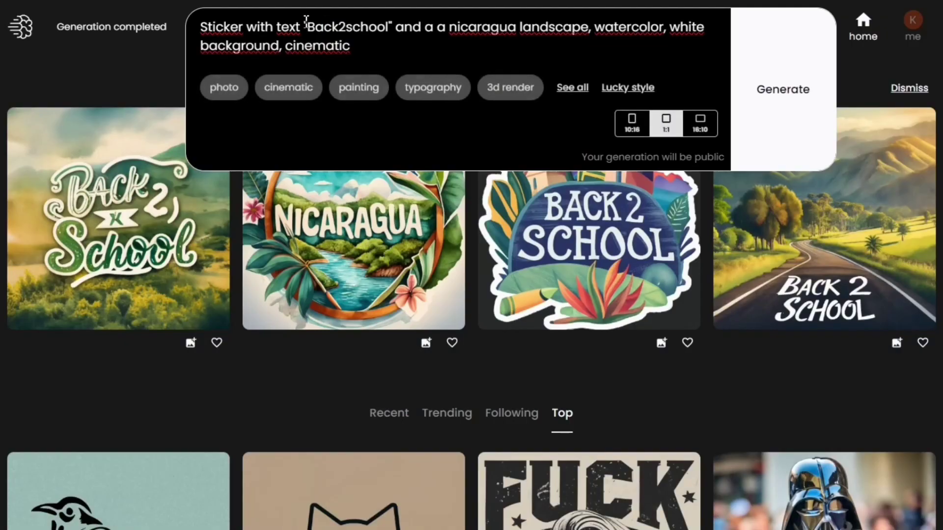
Generate the Grim Reaper 'I Love it' stickers and enlarge the first
{"action": "triple_click", "coordinate": [410, 18]}
{"action": "type", "text": "Sticker Design with text \"I Love it\", cartoon, Grim Reaper, showing thumbs up, caricature, in the style of Martin Schoeller, happy expression, hyperrealism, playful cartoon illustrations, professional sticker design, 2D vector, logo style, vector design, white background, clear edges, white framed, poster, typography, vibrant, 8K, 2D"}
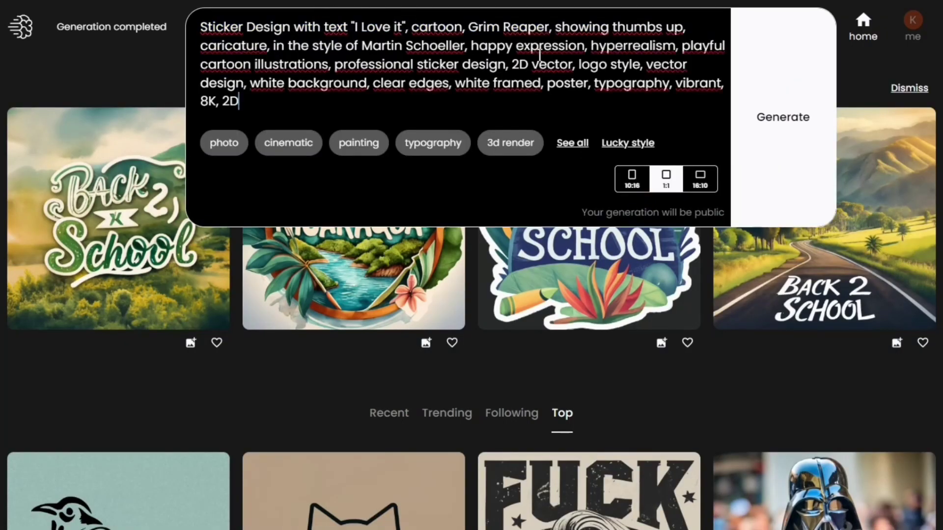
{"action": "left_click", "coordinate": [815, 113]}
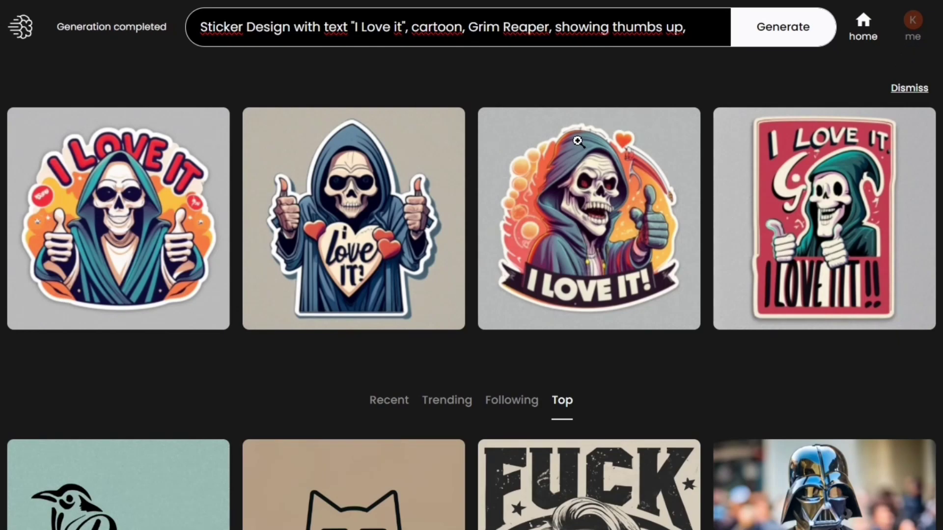
{"action": "left_click", "coordinate": [167, 197]}
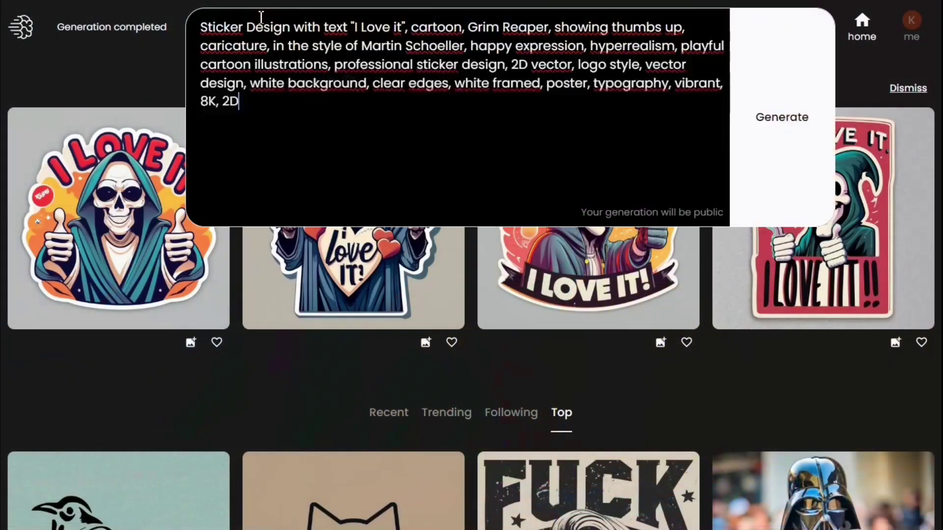
Generate 16:10 Google selfie photos and inspect the first one
{"action": "triple_click", "coordinate": [259, 20]}
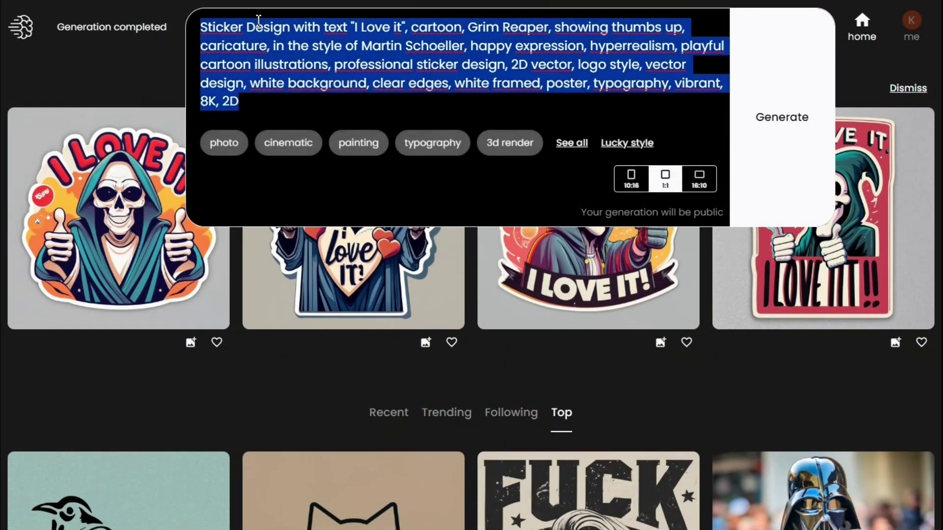
{"action": "type", "text": "A photo of a girl taking a selfie with a big smile in front of a transparent building with a banner that says \"Google\""}
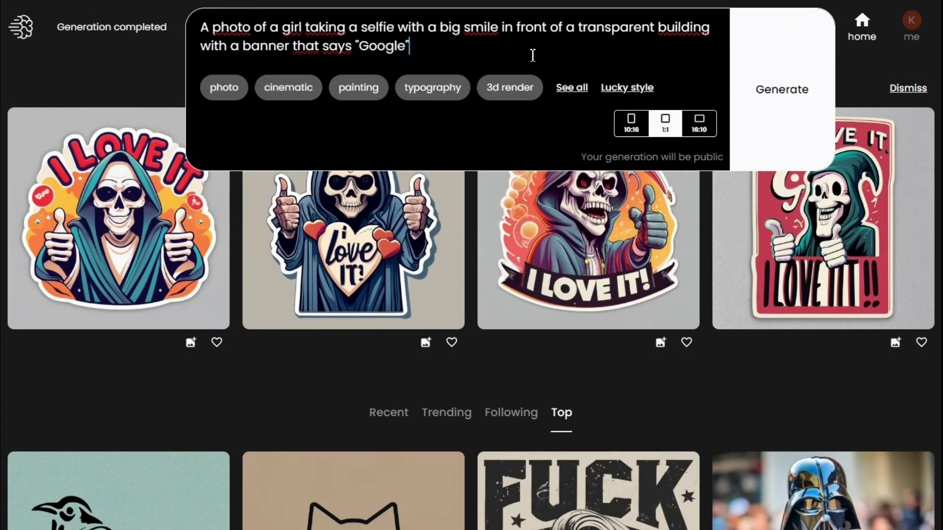
{"action": "left_click", "coordinate": [707, 127]}
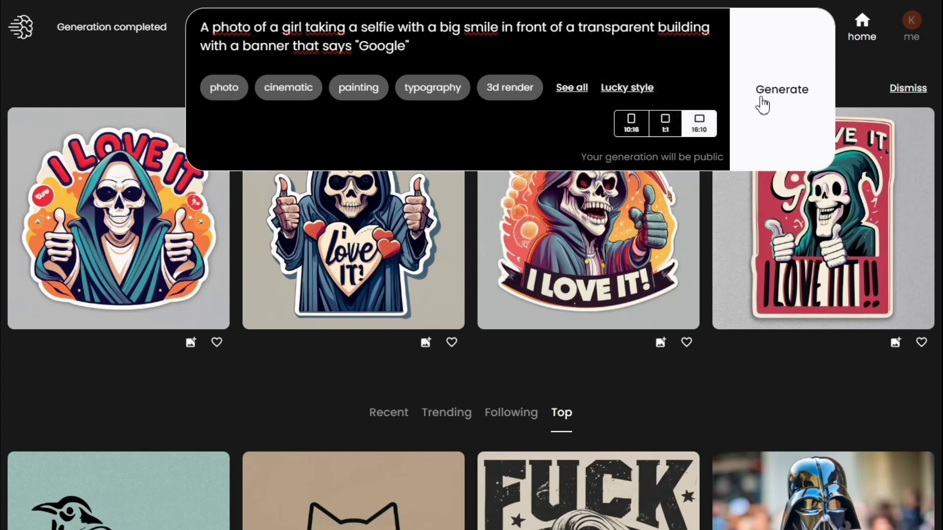
{"action": "left_click", "coordinate": [796, 85]}
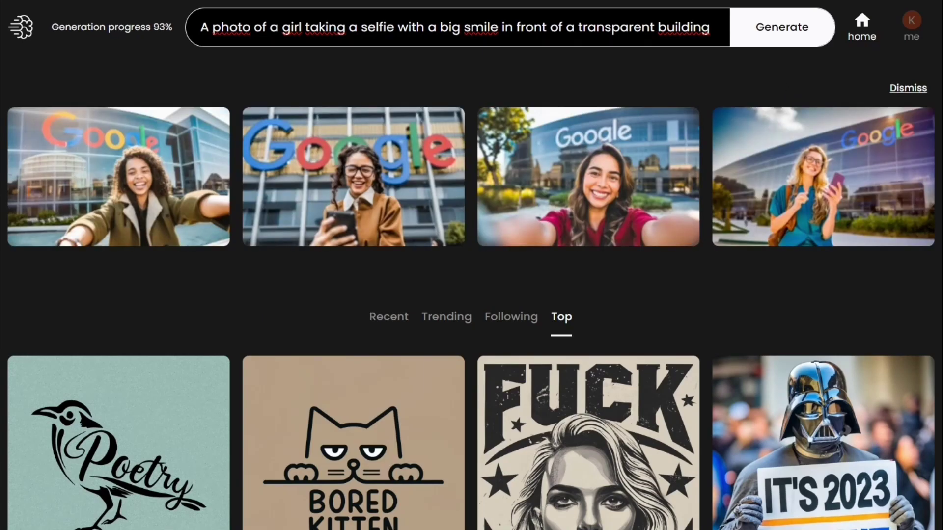
{"action": "left_click", "coordinate": [119, 171]}
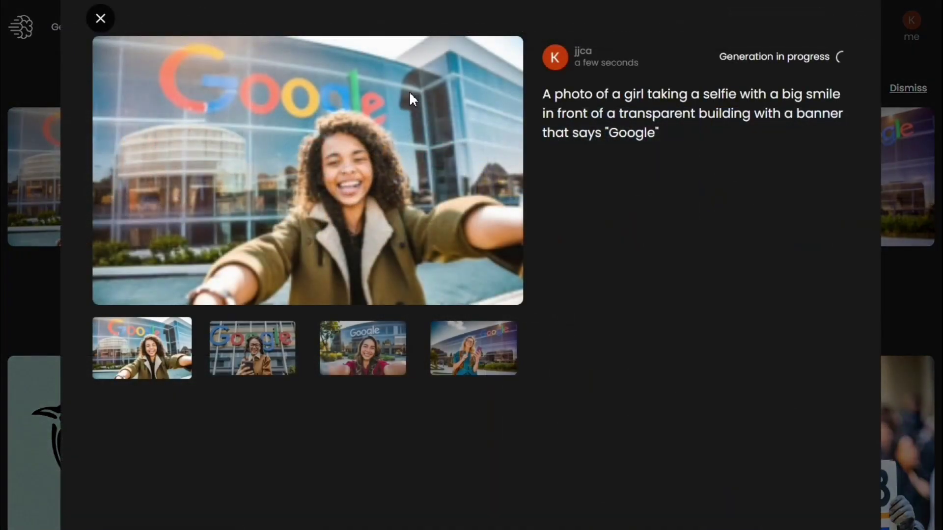
{"action": "key", "text": "Escape"}
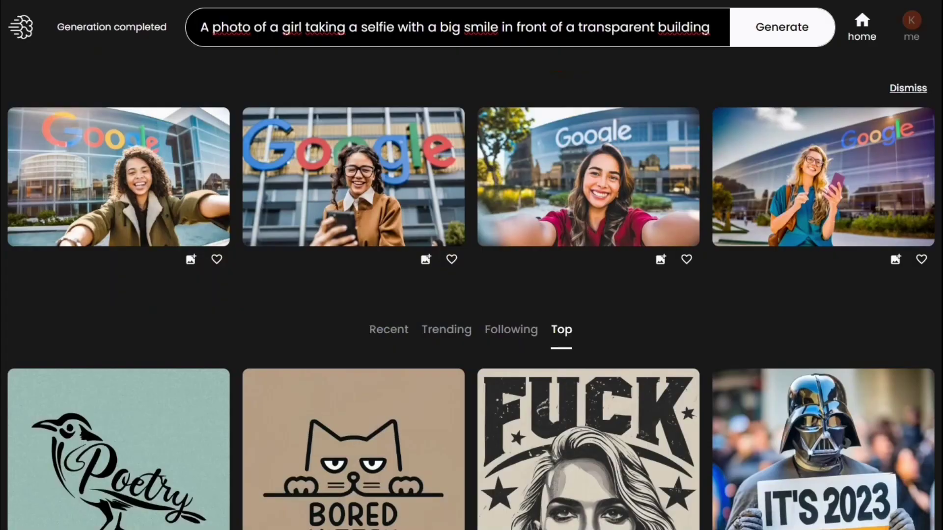
Inspect the third Google selfie, then enlarge the third Facebook selfie result
{"action": "left_click", "coordinate": [624, 162]}
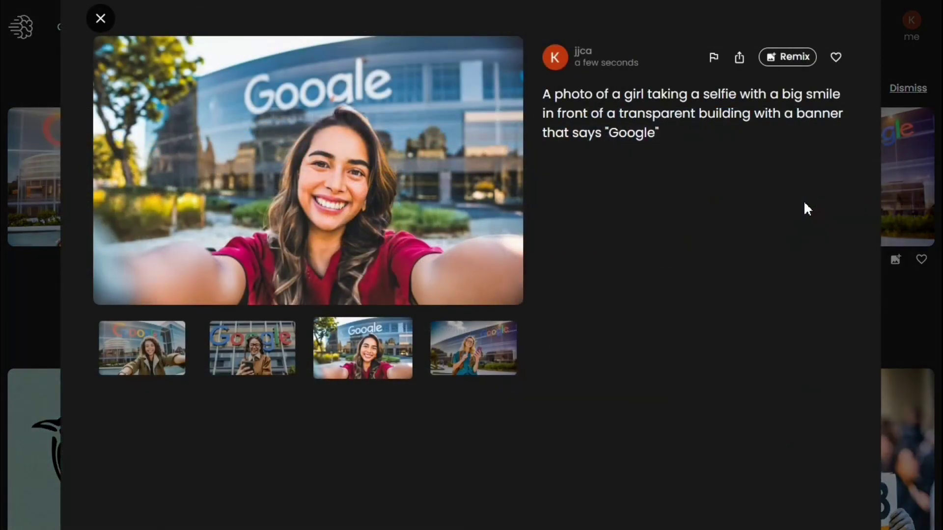
{"action": "key", "text": "Escape"}
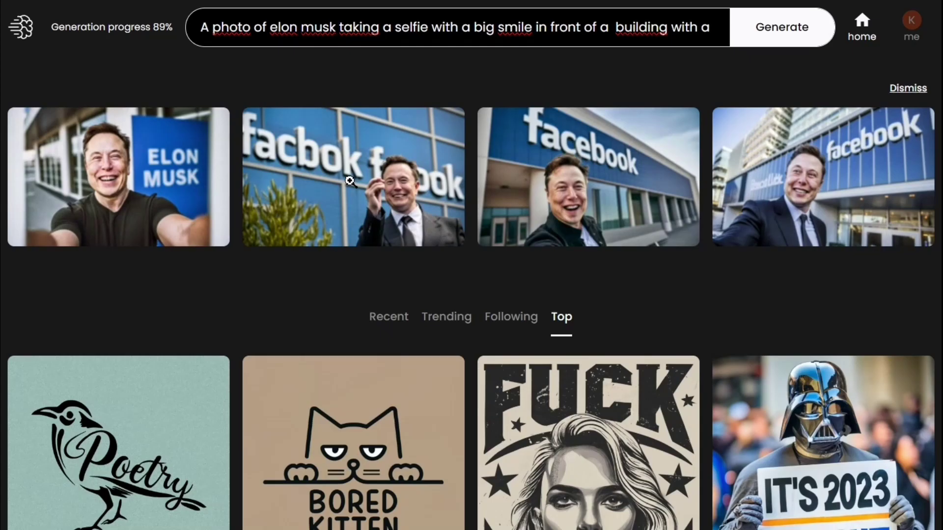
{"action": "left_click", "coordinate": [635, 146]}
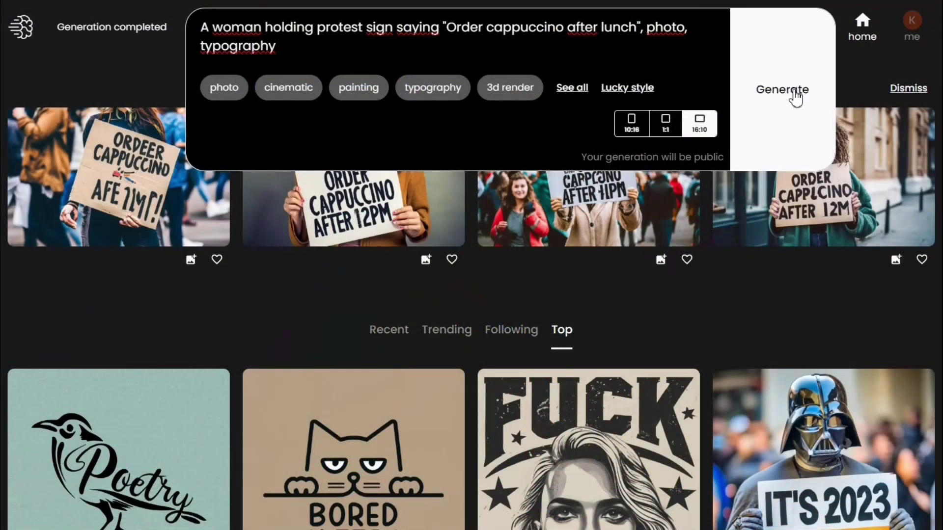
Generate the 'Order cappuccino after lunch' protest sign photos and inspect the fourth
{"action": "left_click", "coordinate": [795, 91]}
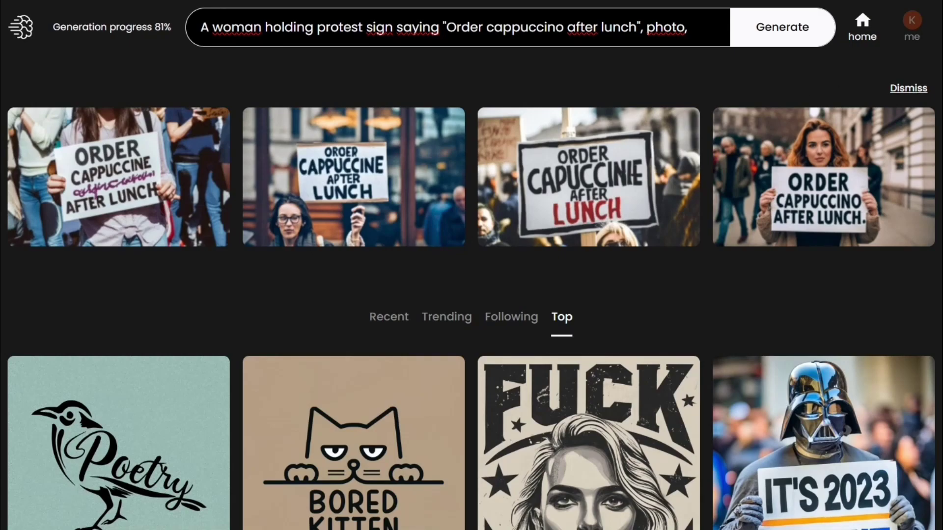
{"action": "left_click", "coordinate": [849, 157]}
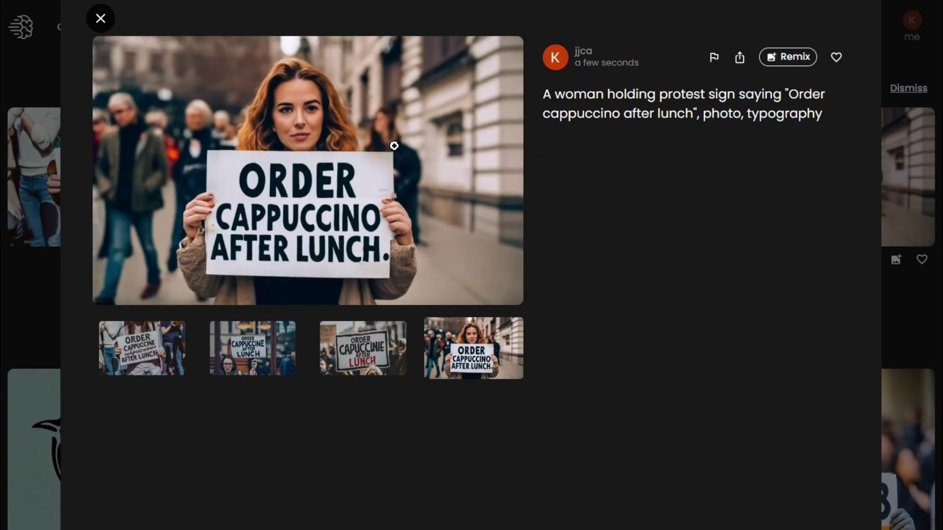
{"action": "key", "text": "Escape"}
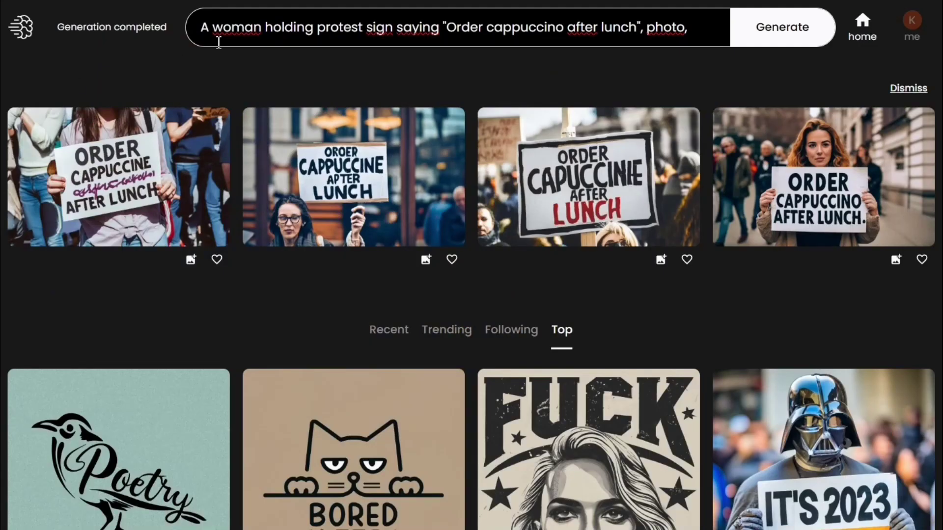
{"action": "left_click", "coordinate": [301, 41]}
Generate tie-dye t-shirt photos reading 'AI CAN MAKE TEXT NOW, and i have no ideas', preview one, clear the prompt
{"action": "key", "text": "ctrl+a"}
{"action": "type", "text": "Product photo of a colorful tie dye tshirt with a printed text that says \" AI CAN MAKE TEXT NOW, and i have no ideas\""}
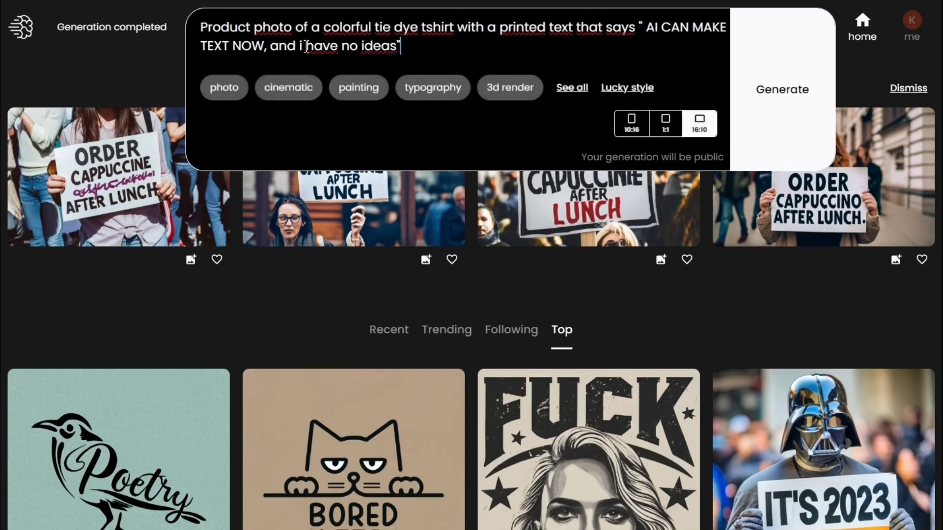
{"action": "left_click", "coordinate": [770, 90]}
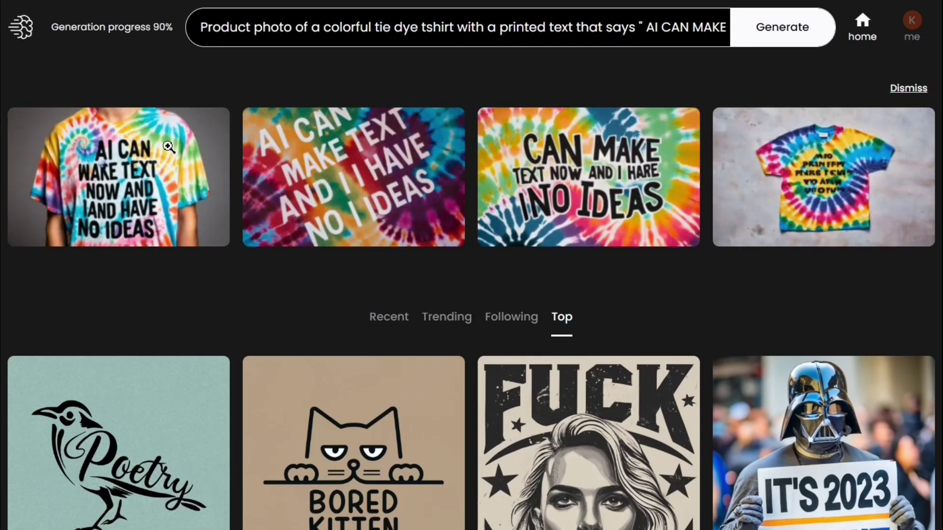
{"action": "left_click", "coordinate": [156, 155]}
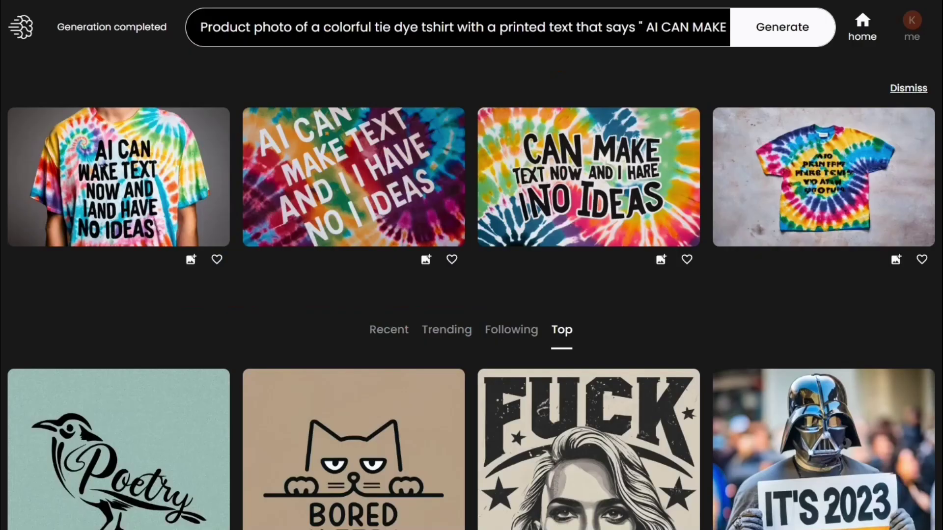
{"action": "left_click", "coordinate": [630, 28]}
{"action": "key", "text": "ctrl+a"}
{"action": "key", "text": "BackSpace"}
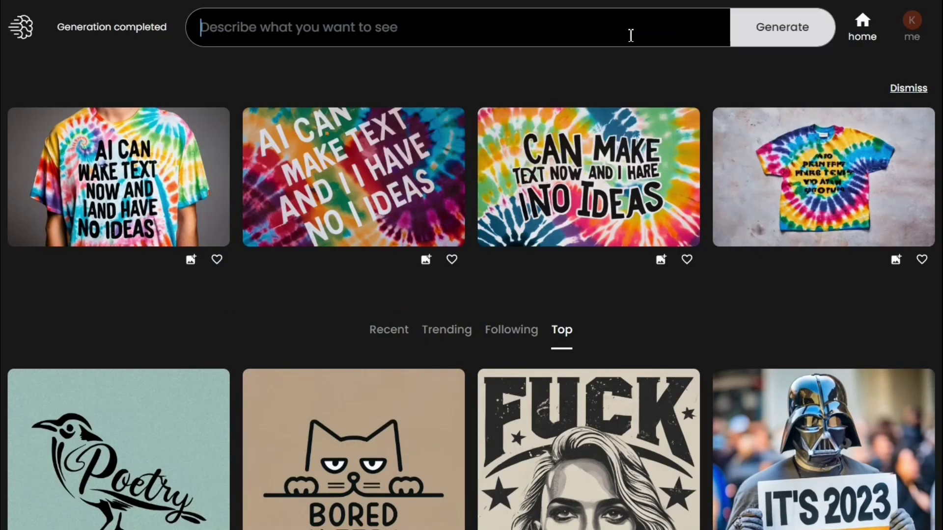
Generate neon signs reading 'we don't need an education' and preview the third one
{"action": "type", "text": "neon sign saying \"we don't need an education\""}
{"action": "key", "text": "Return"}
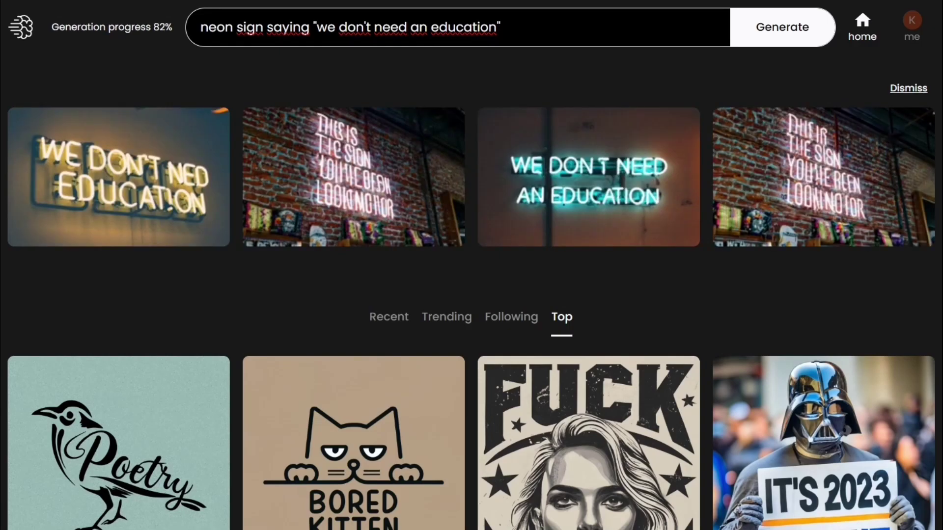
{"action": "left_click", "coordinate": [631, 201]}
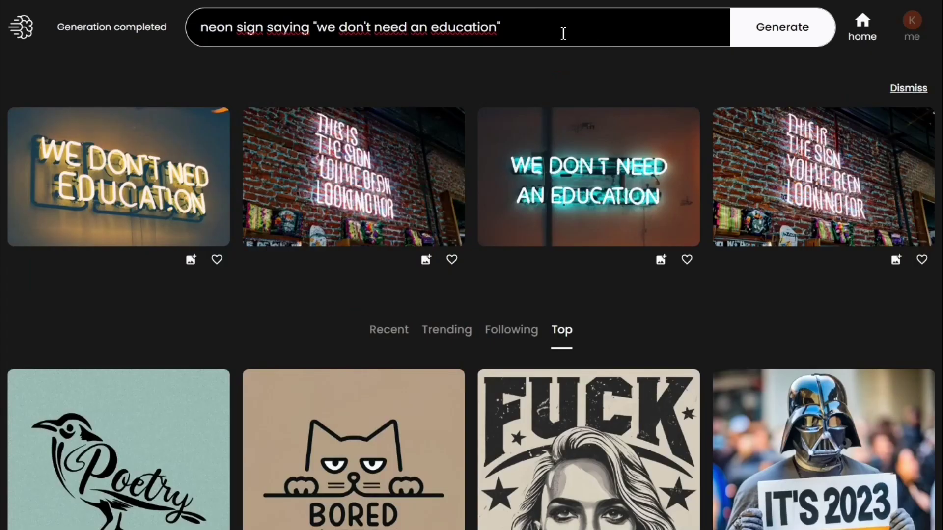
{"action": "left_click", "coordinate": [562, 30]}
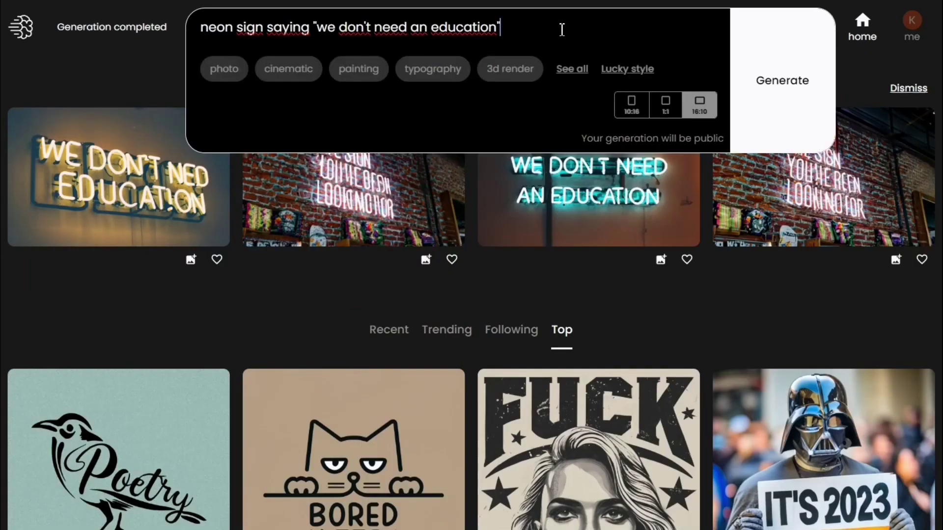
Generate newspapers headlined 'Santa Claus Arrested' picturing Santa and preview the second result
{"action": "key", "text": "ctrl+a"}
{"action": "type", "text": "A cinematic shot of a newspaper with the headline: \"Santa Claus Arrested\" with a picture of santa claus underneath the headline, but still on the newspaper"}
{"action": "left_click", "coordinate": [793, 73]}
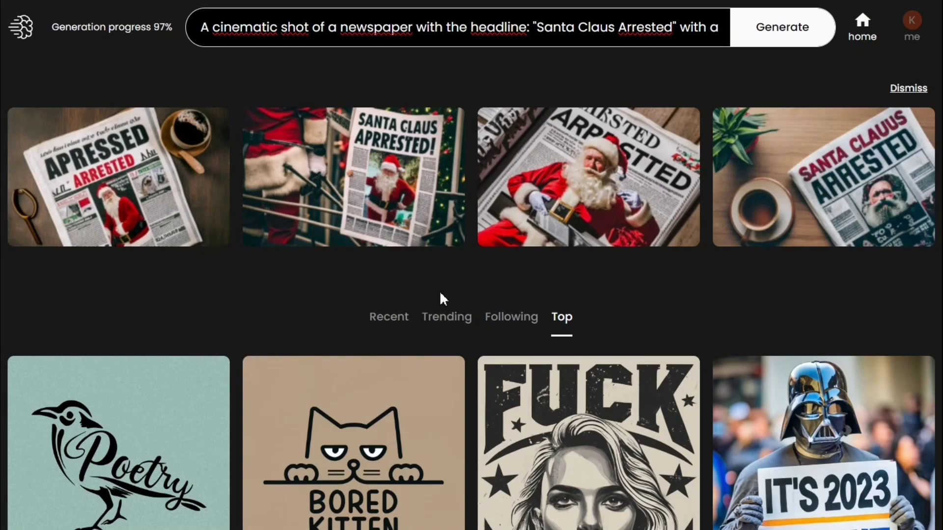
{"action": "left_click", "coordinate": [391, 158]}
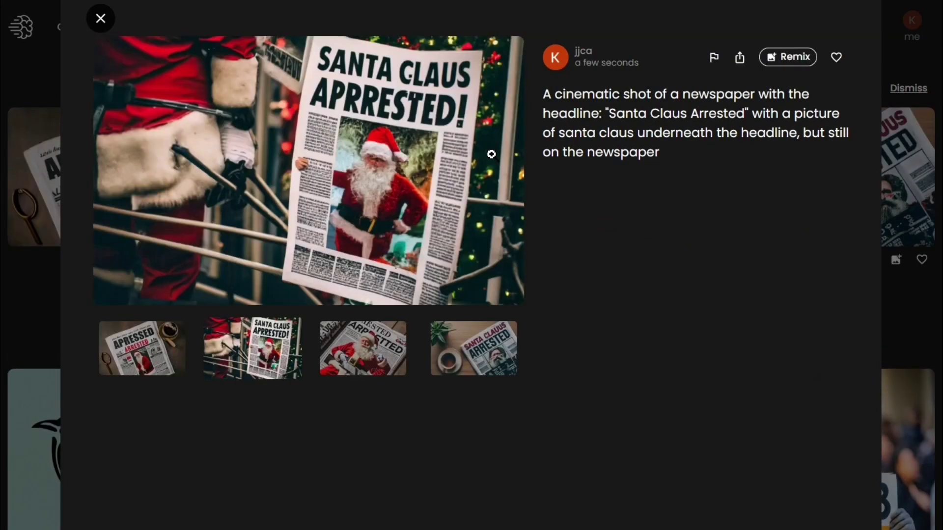
{"action": "key", "text": "Escape"}
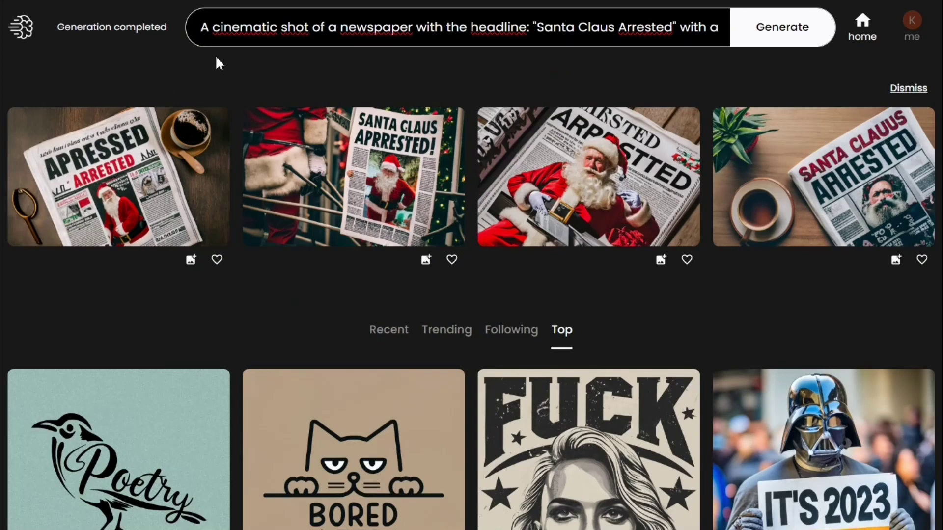
{"action": "left_click", "coordinate": [291, 32]}
Generate images of someone typing on the Amazon website and preview one
{"action": "key", "text": "ctrl+a"}
{"action": "type", "text": "amazon website on a computer with a person typing,4k"}
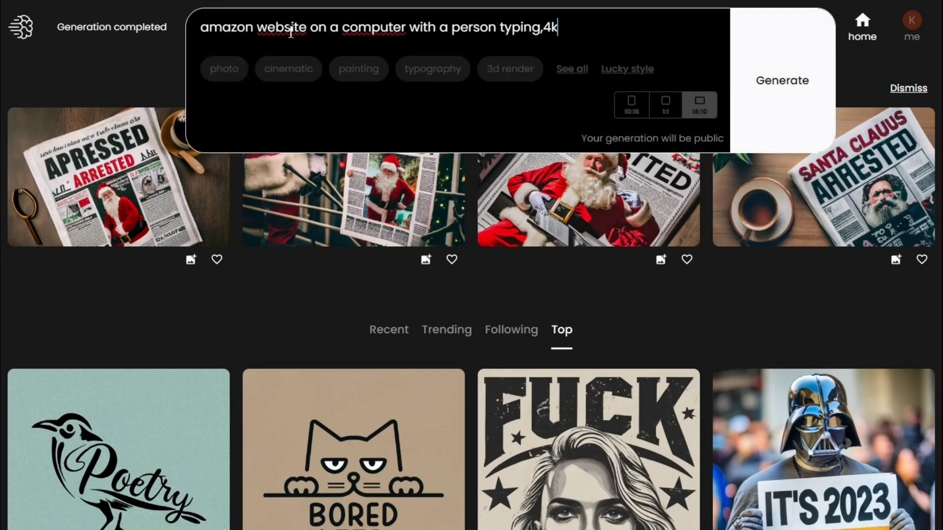
{"action": "left_click", "coordinate": [772, 90]}
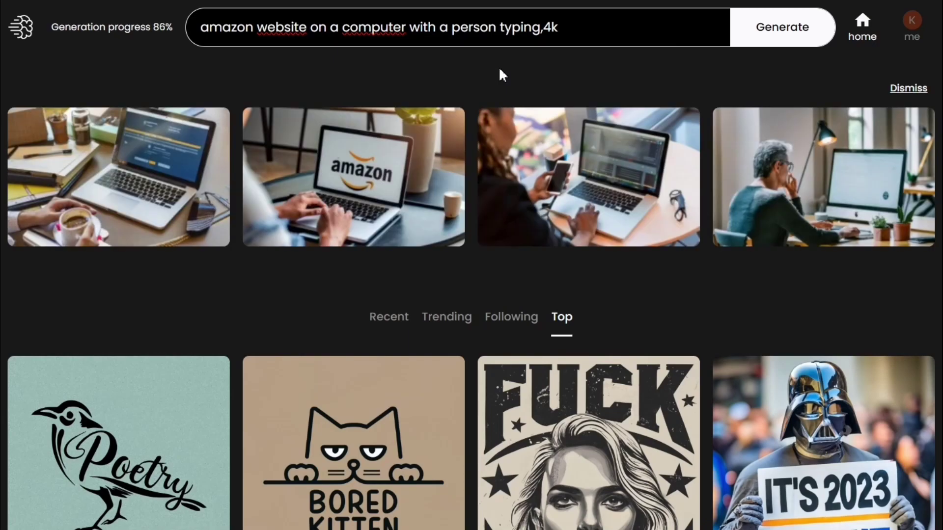
{"action": "left_click", "coordinate": [386, 172]}
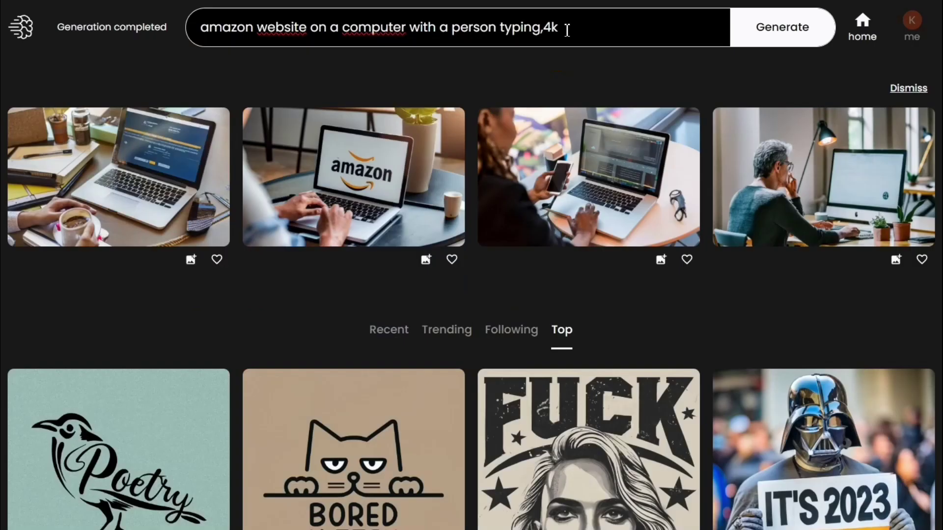
{"action": "left_click", "coordinate": [568, 30]}
Generate yard signs reading 'I CAN'T BELIEVE YOU DID THAT!' and preview the second image
{"action": "key", "text": "ctrl+a"}
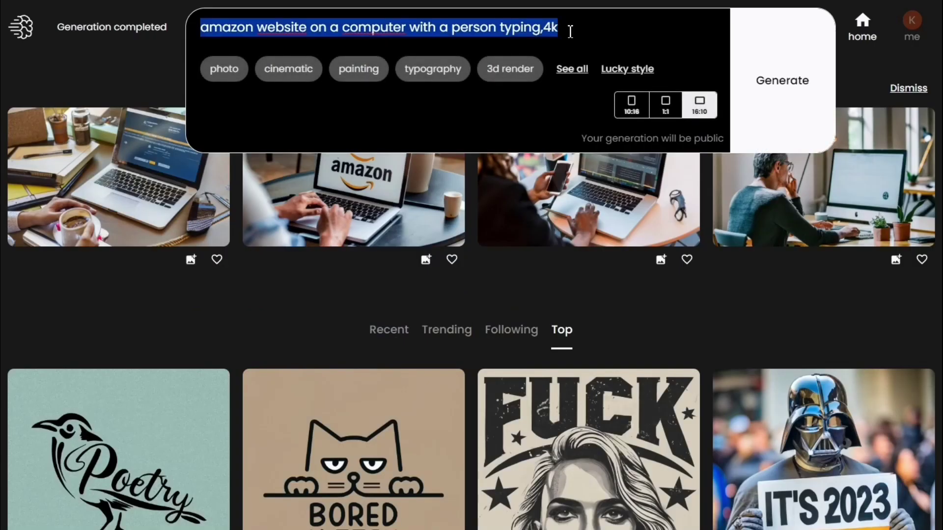
{"action": "type", "text": "Sign in yard \"I CAN'T BELIEVE YOU DID THAT!\""}
{"action": "left_click", "coordinate": [782, 75]}
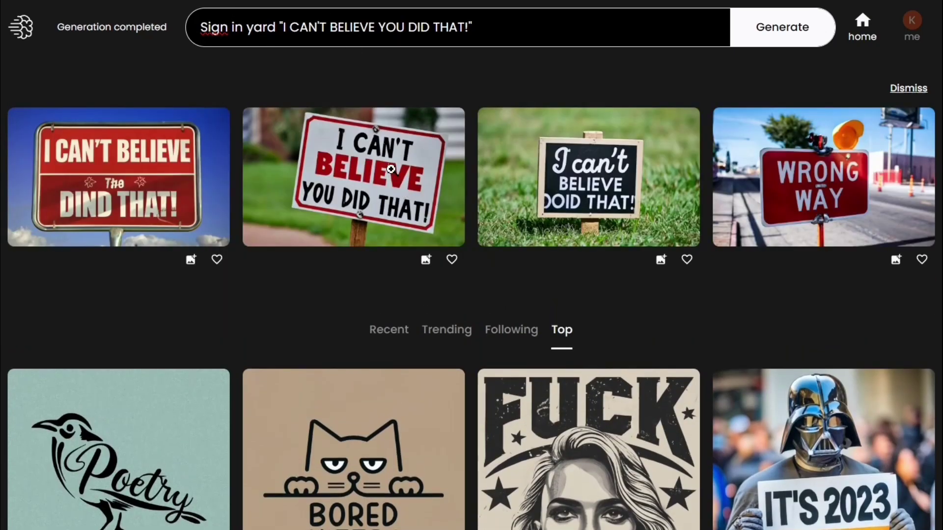
{"action": "left_click", "coordinate": [391, 168]}
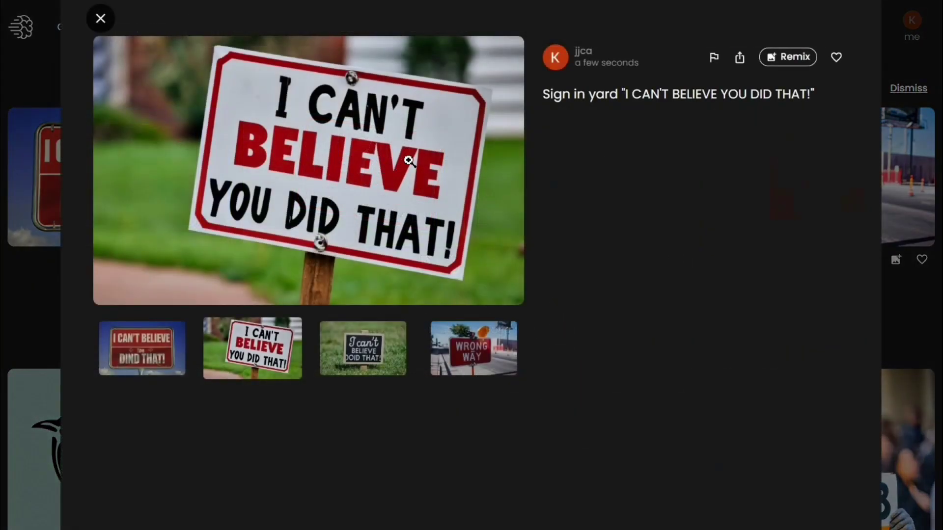
{"action": "key", "text": "Escape"}
Replace the prompt with 'Photo with Text: "Subscribe my channel"'
{"action": "left_click", "coordinate": [541, 31]}
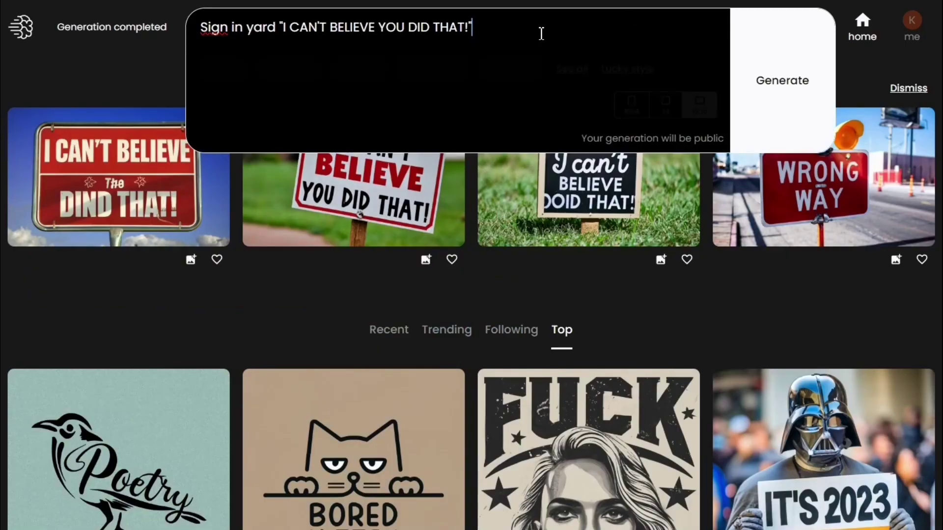
{"action": "key", "text": "ctrl+a"}
{"action": "type", "text": "Photo with Text: \"Subscribe my channel\""}
Generate 'Photo with Text: "Subscribe"' images and enlarge the chalkboard Subscribe result
{"action": "left_click", "coordinate": [775, 93]}
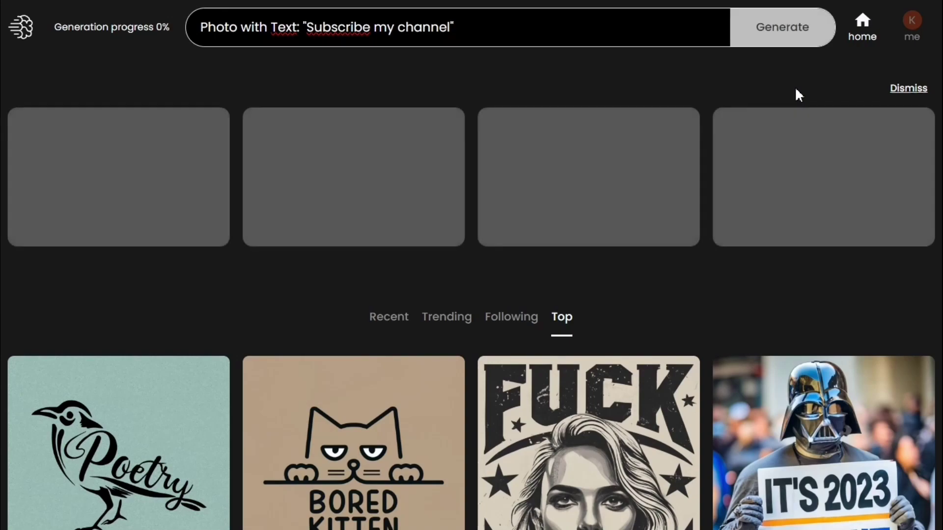
{"action": "key", "text": "BackSpace"}
{"action": "key", "text": "BackSpace"}
{"action": "key", "text": "BackSpace"}
{"action": "key", "text": "BackSpace"}
{"action": "key", "text": "BackSpace"}
{"action": "key", "text": "BackSpace"}
{"action": "key", "text": "BackSpace"}
{"action": "key", "text": "BackSpace"}
{"action": "key", "text": "BackSpace"}
{"action": "key", "text": "BackSpace"}
{"action": "key", "text": "BackSpace"}
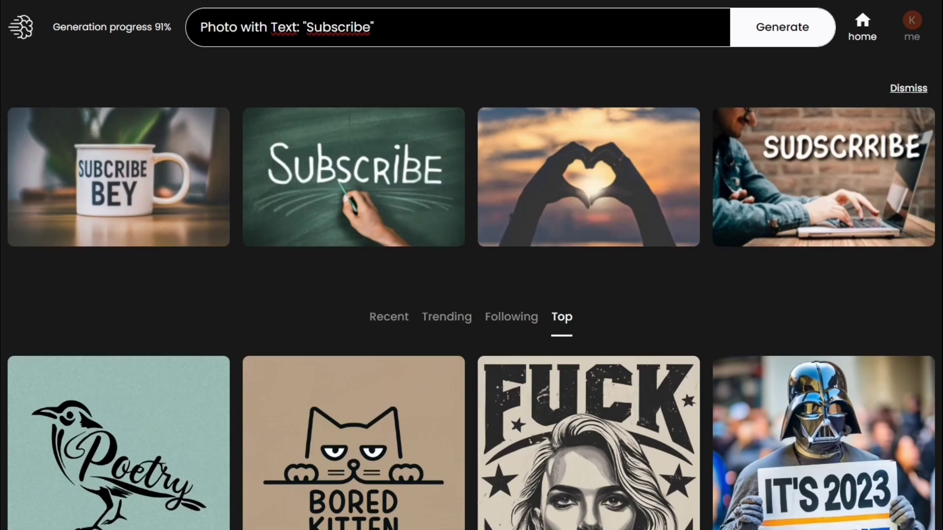
{"action": "left_click", "coordinate": [364, 159]}
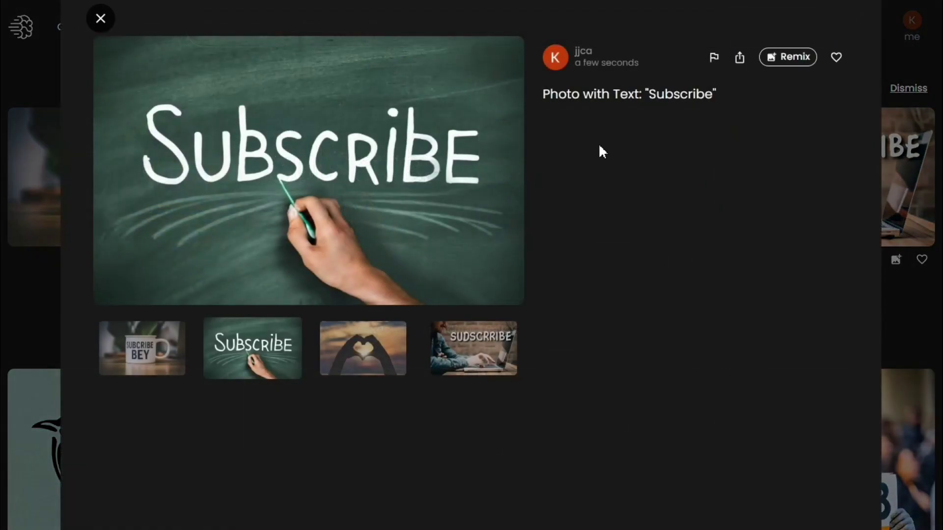